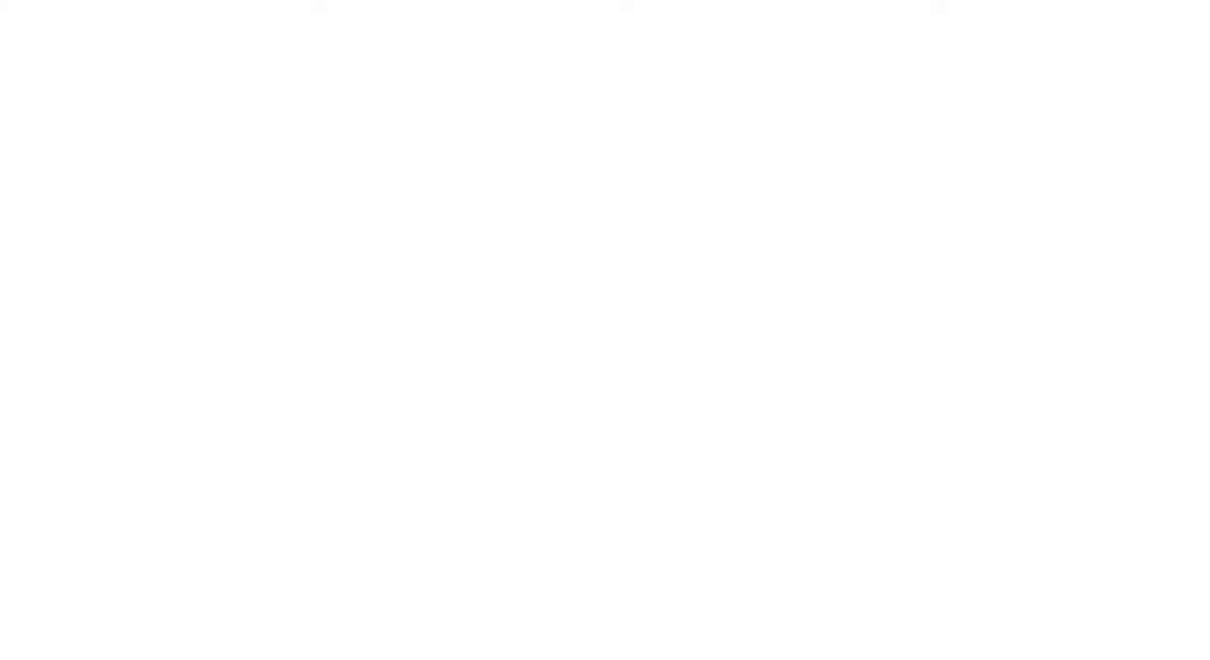
click(830, 314)
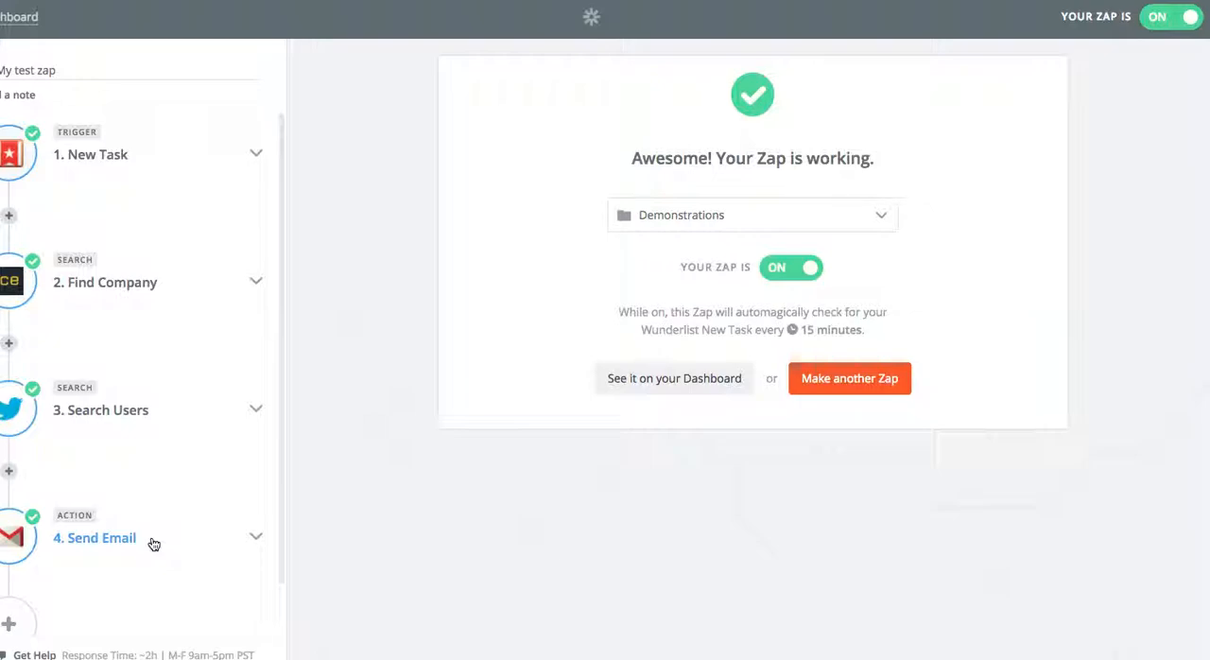
Review the New Task trigger's Wunderlist app and event, and test the connection of Wunderlist Account #1.
click(244, 164)
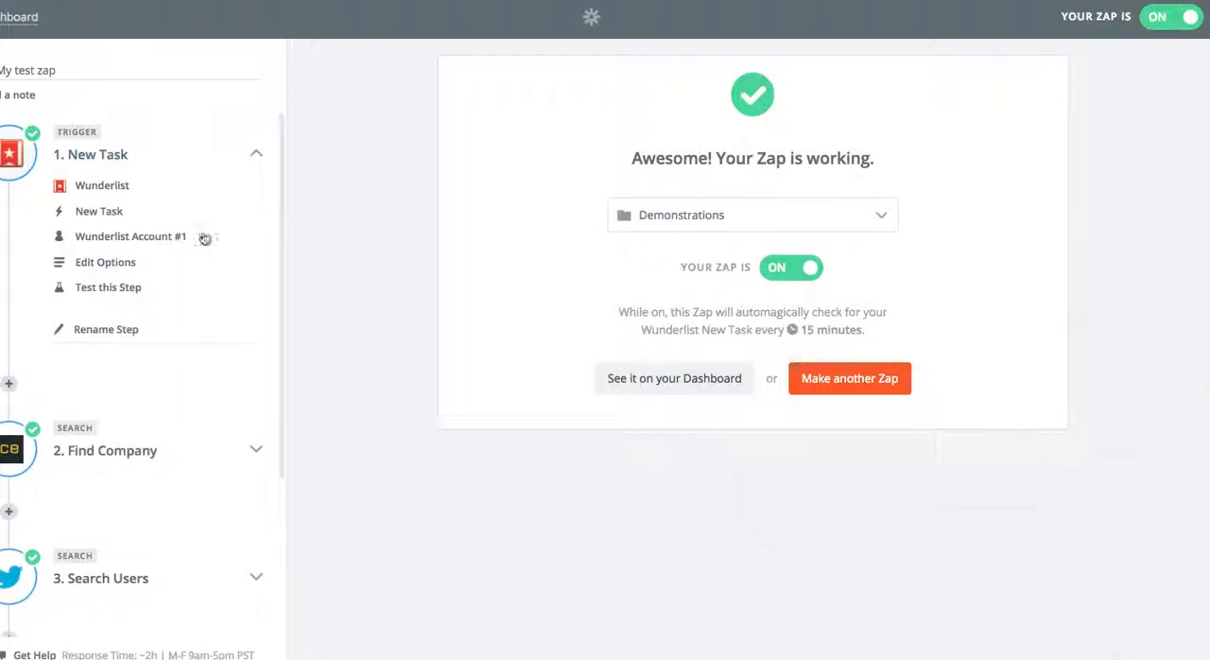
click(119, 189)
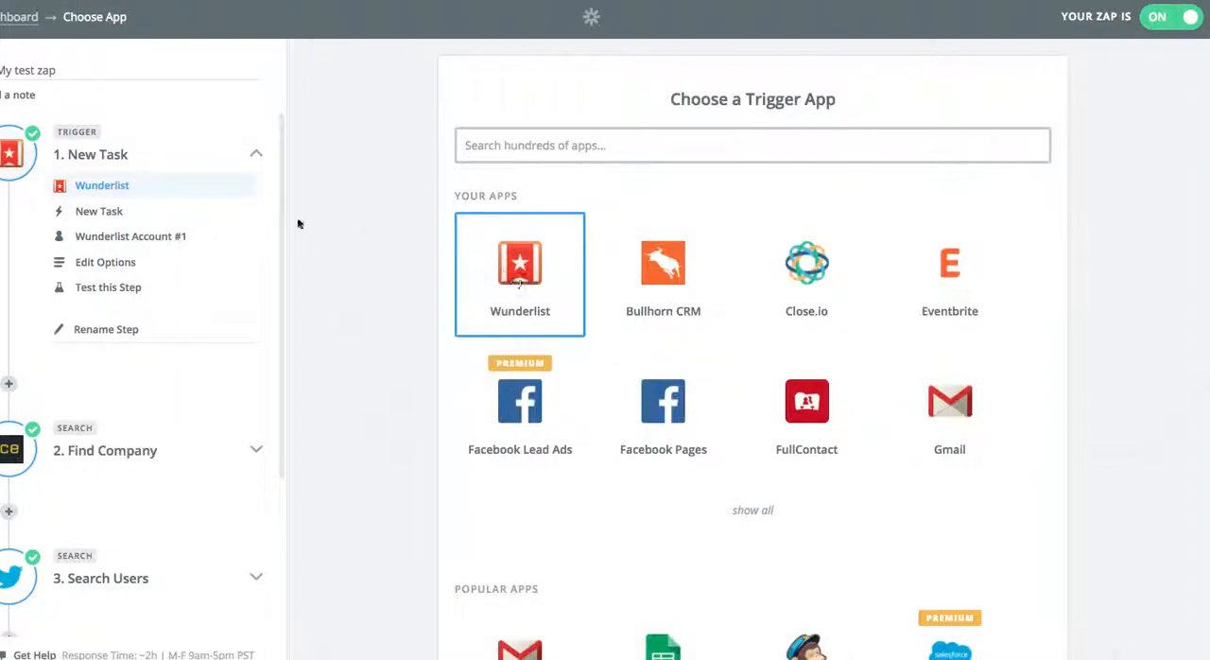
click(112, 213)
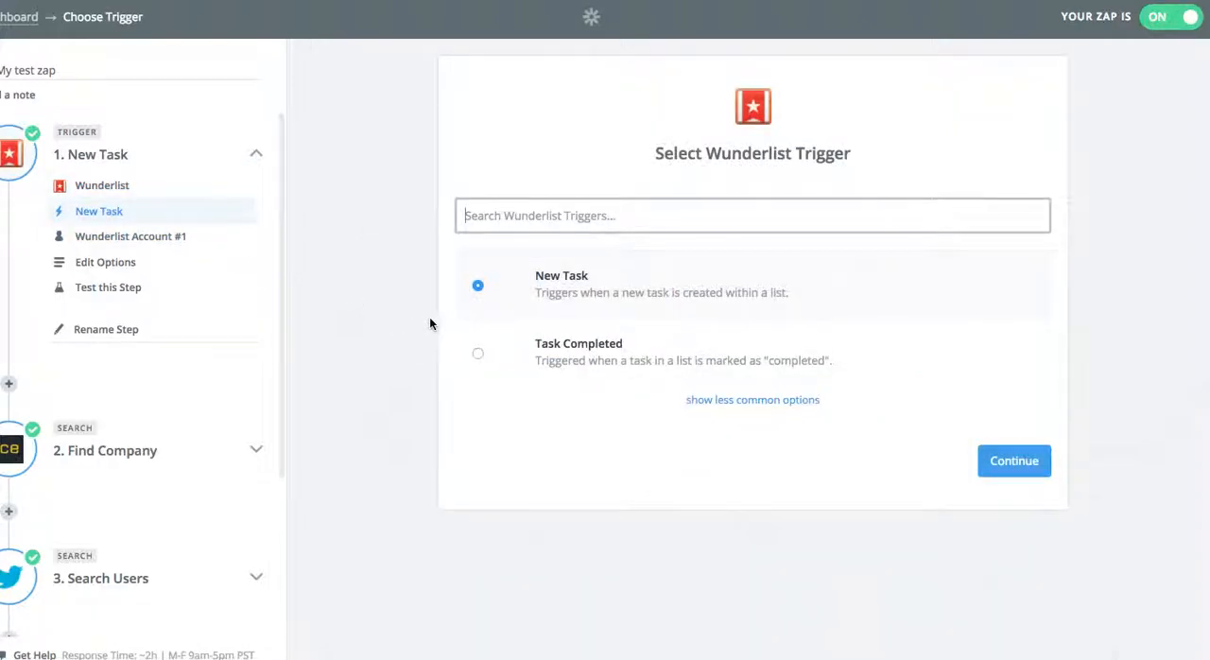
click(133, 241)
click(1021, 241)
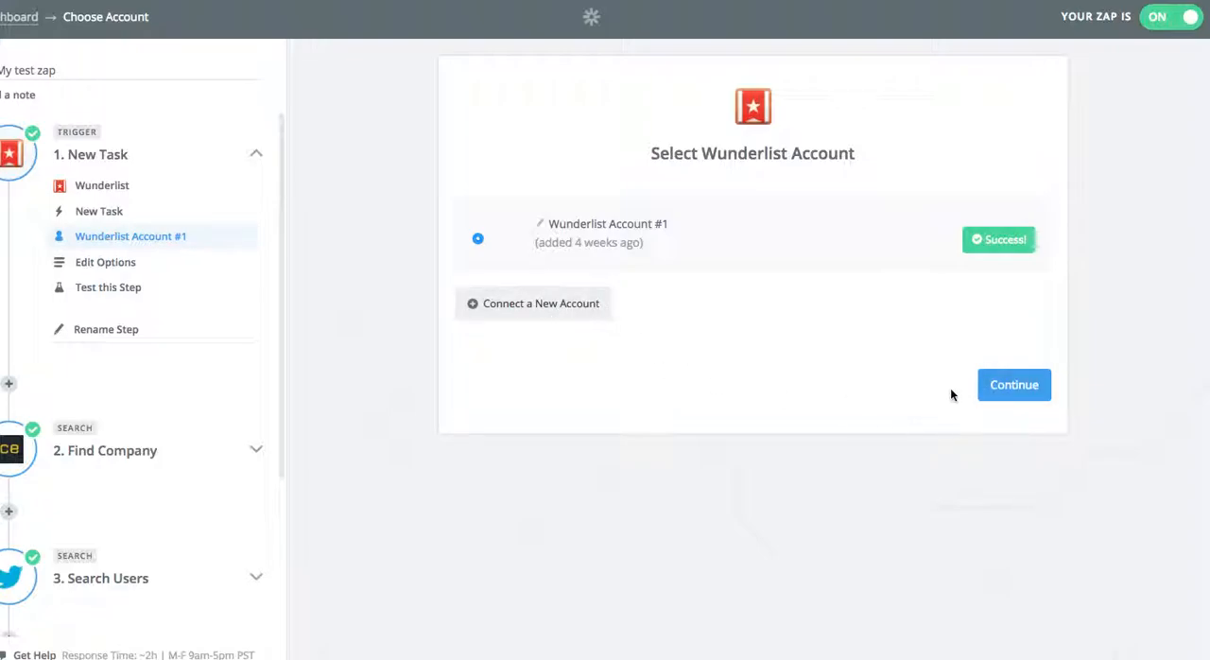
click(1007, 389)
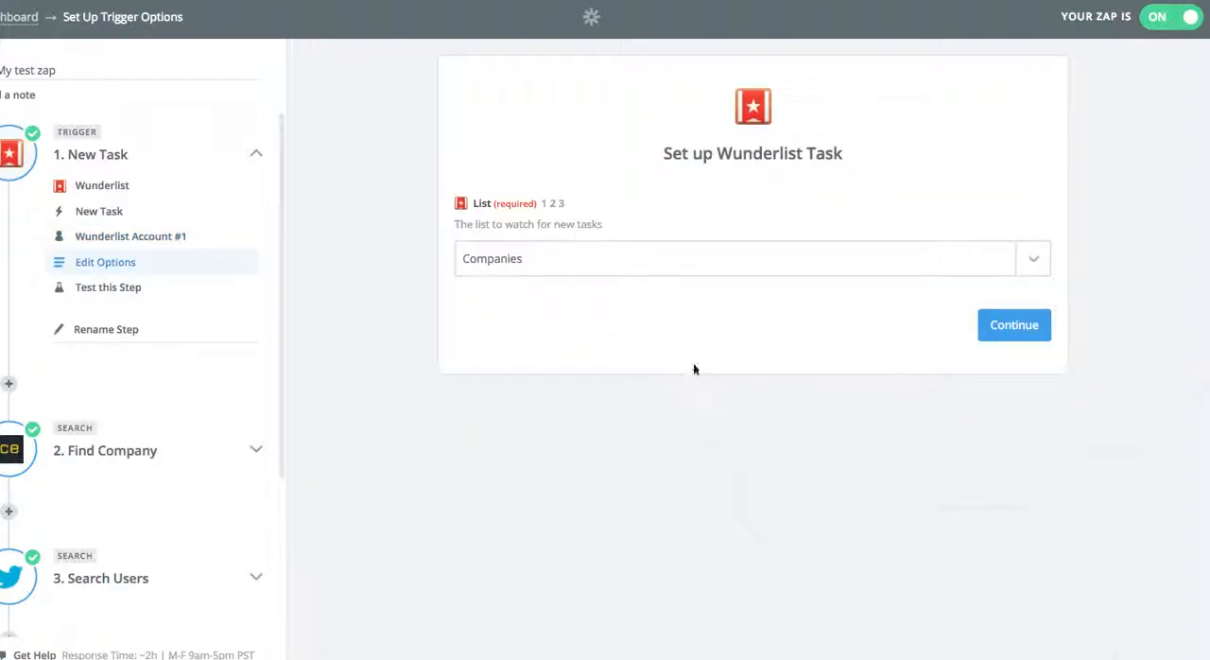
Set the Wunderlist trigger to watch the Companies list and accept its sample task.
click(1033, 261)
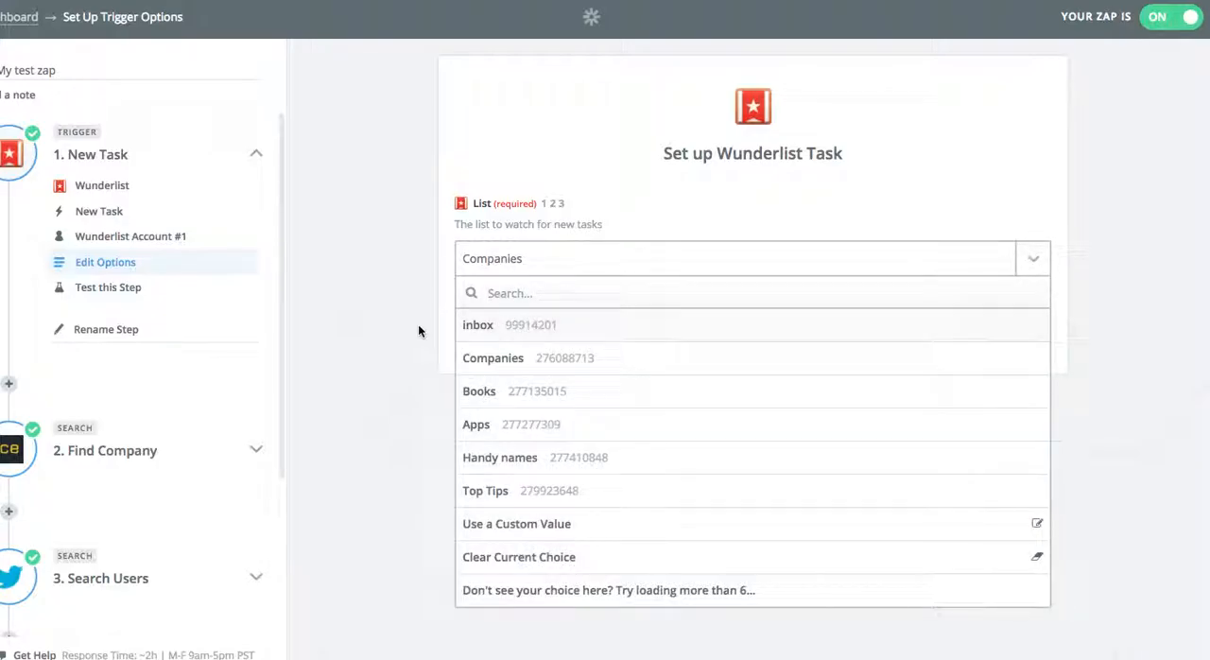
click(489, 357)
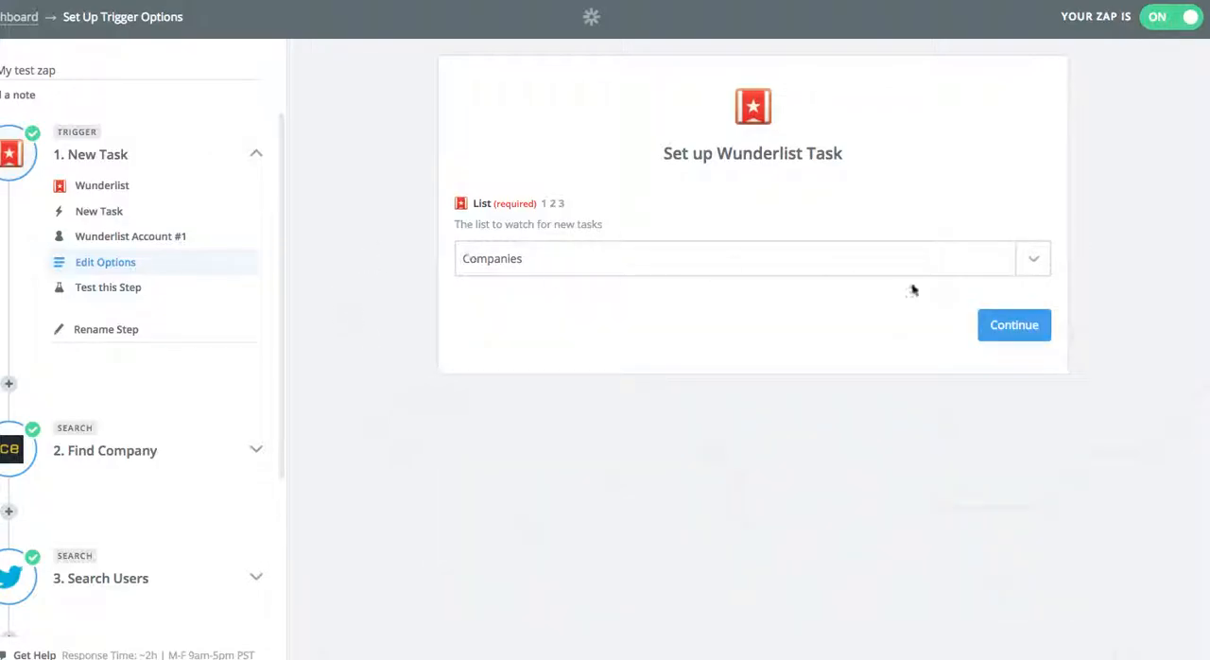
click(1030, 330)
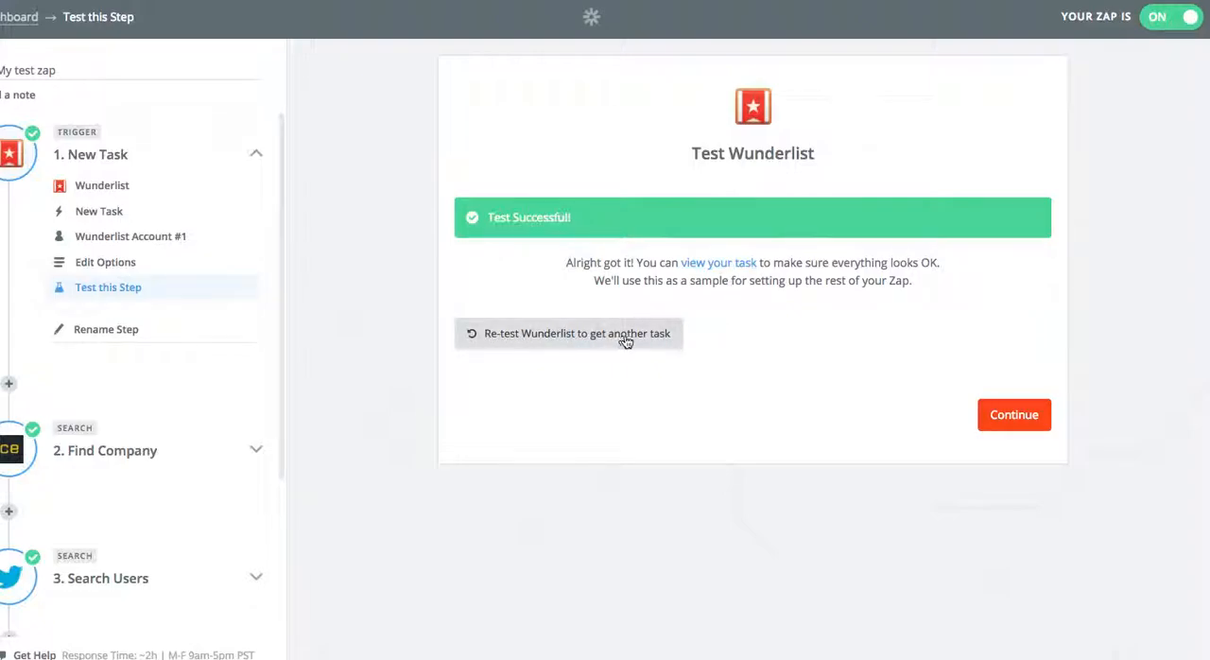
click(1009, 417)
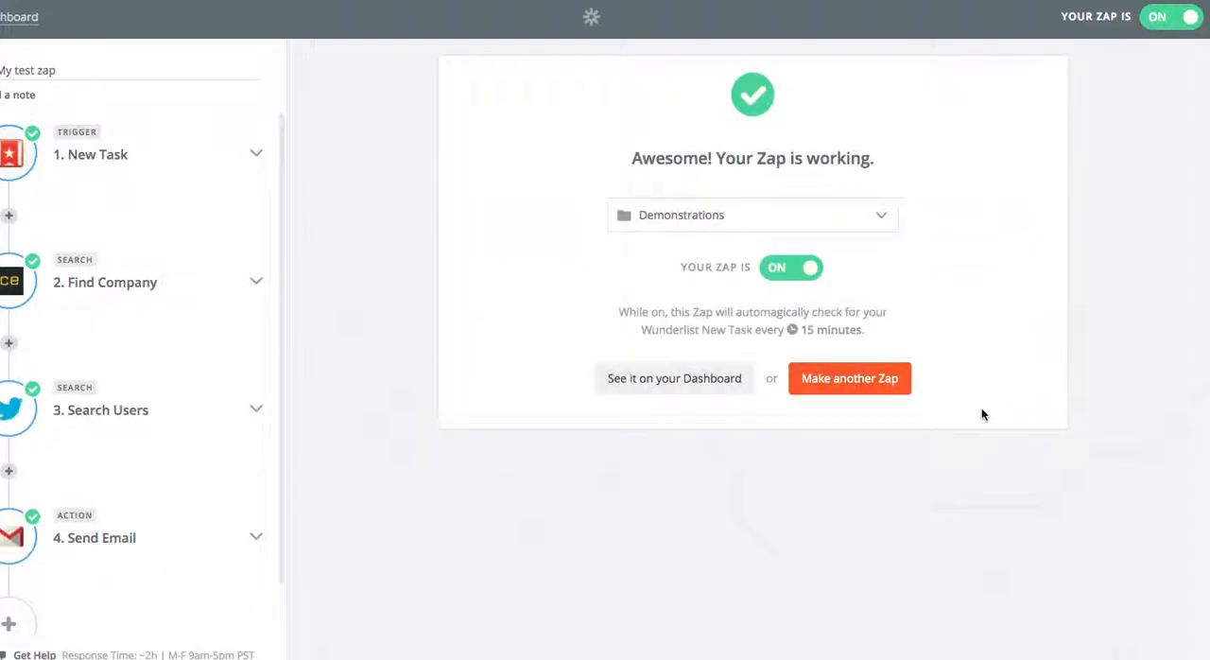
Configure the second step to use Contact Enhance's Find Company search with Contact Enhance Account #6.
click(255, 283)
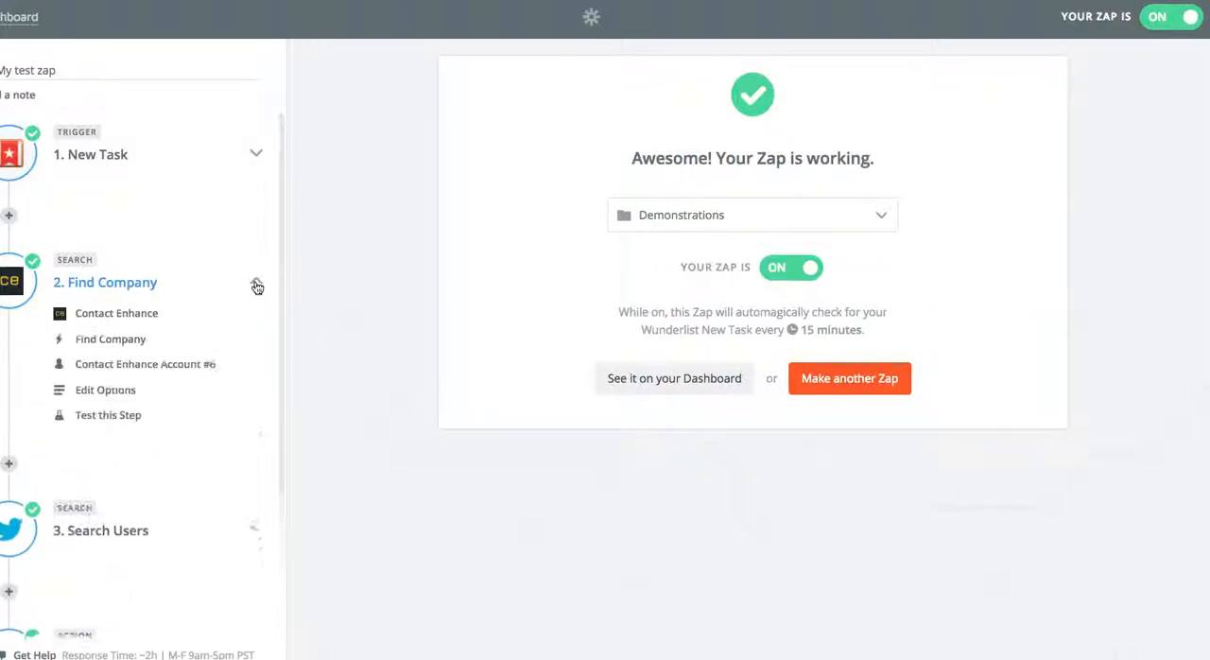
click(118, 315)
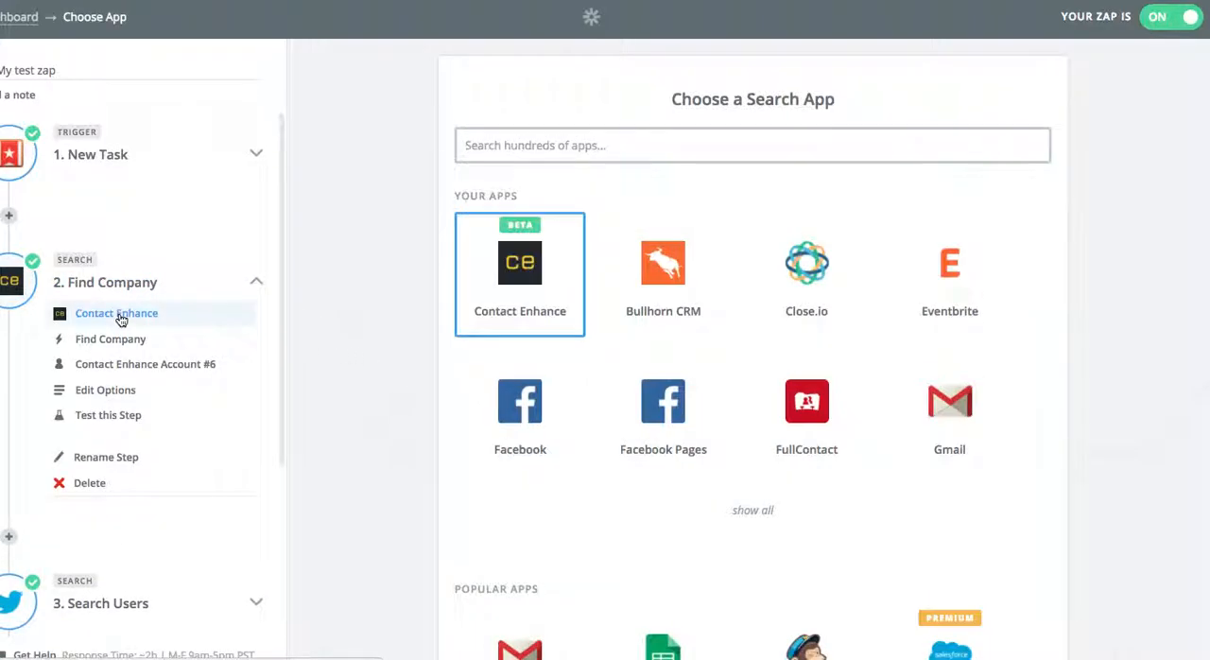
click(538, 300)
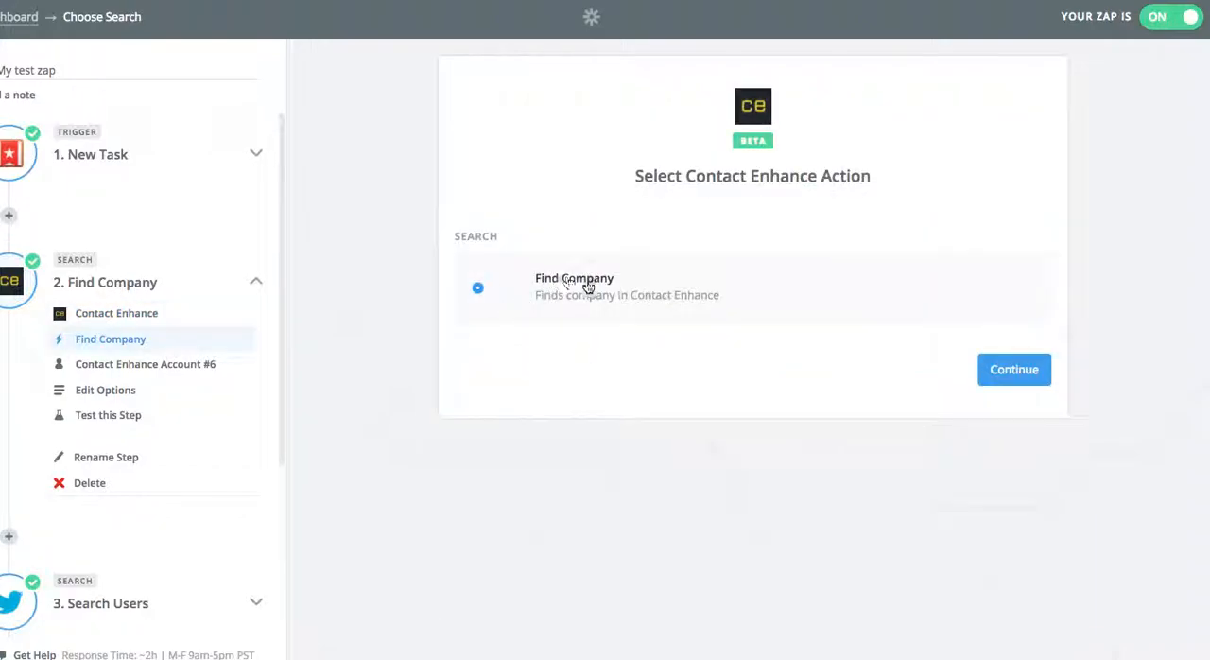
click(1013, 372)
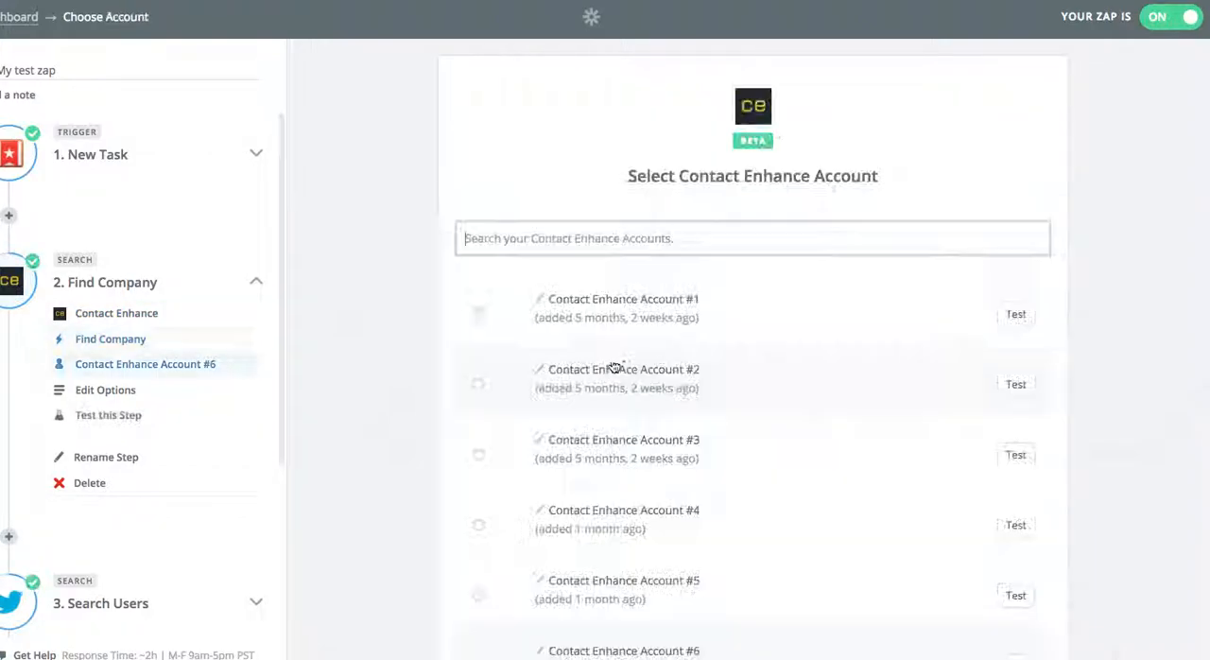
scroll(422, 359, down, 3)
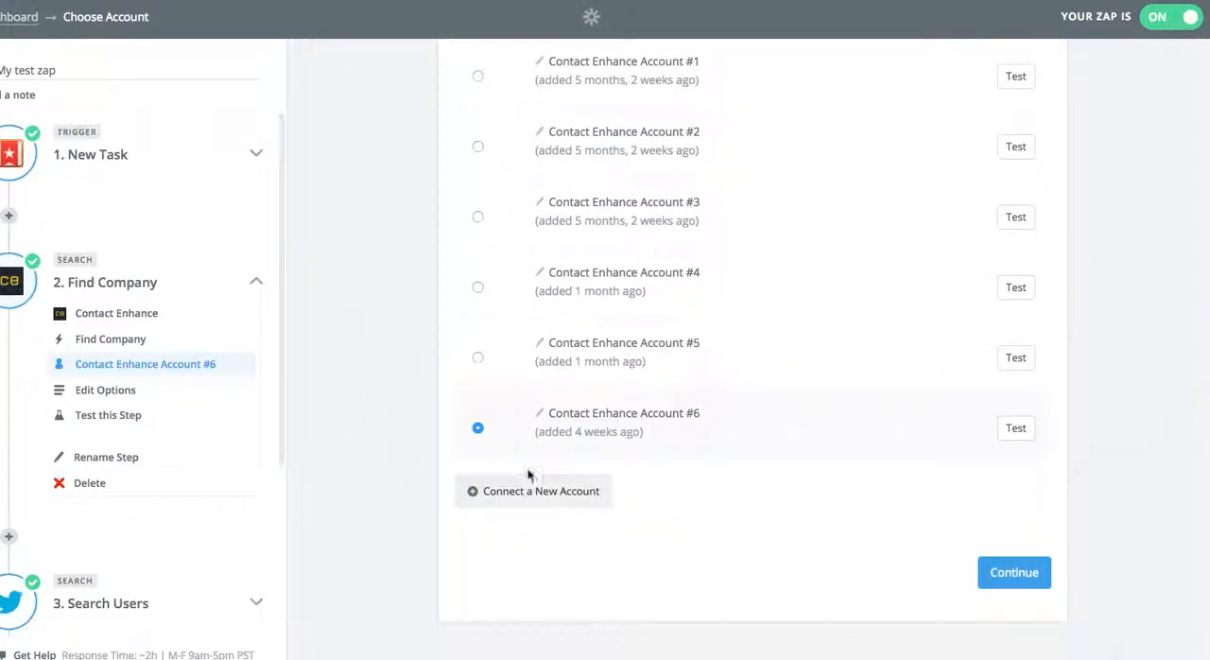
click(1009, 575)
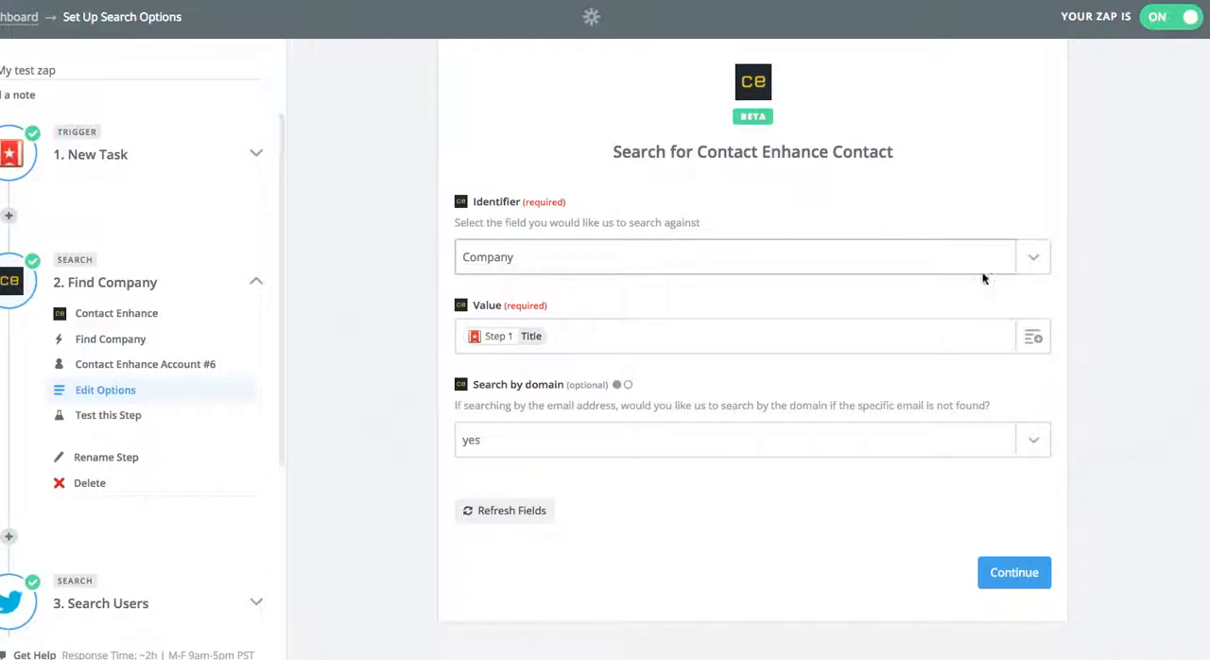
Set the company search's Identifier to Company with only the step 1 Title as its Value, and accept the sample contact.
click(1035, 261)
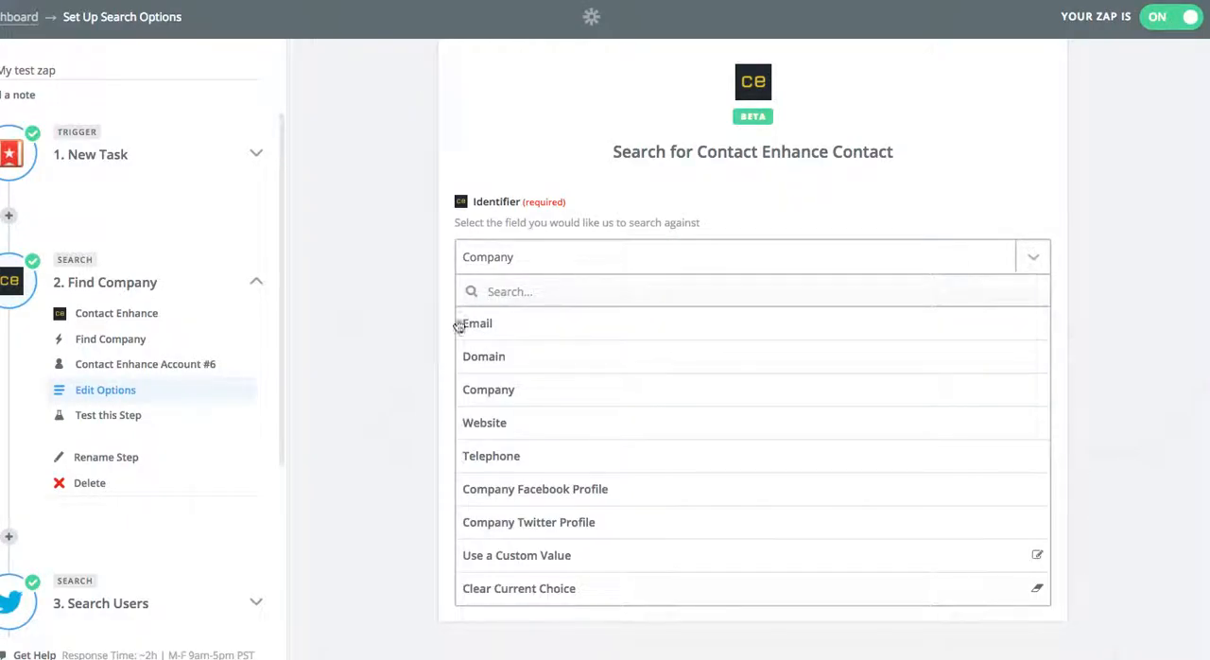
click(511, 393)
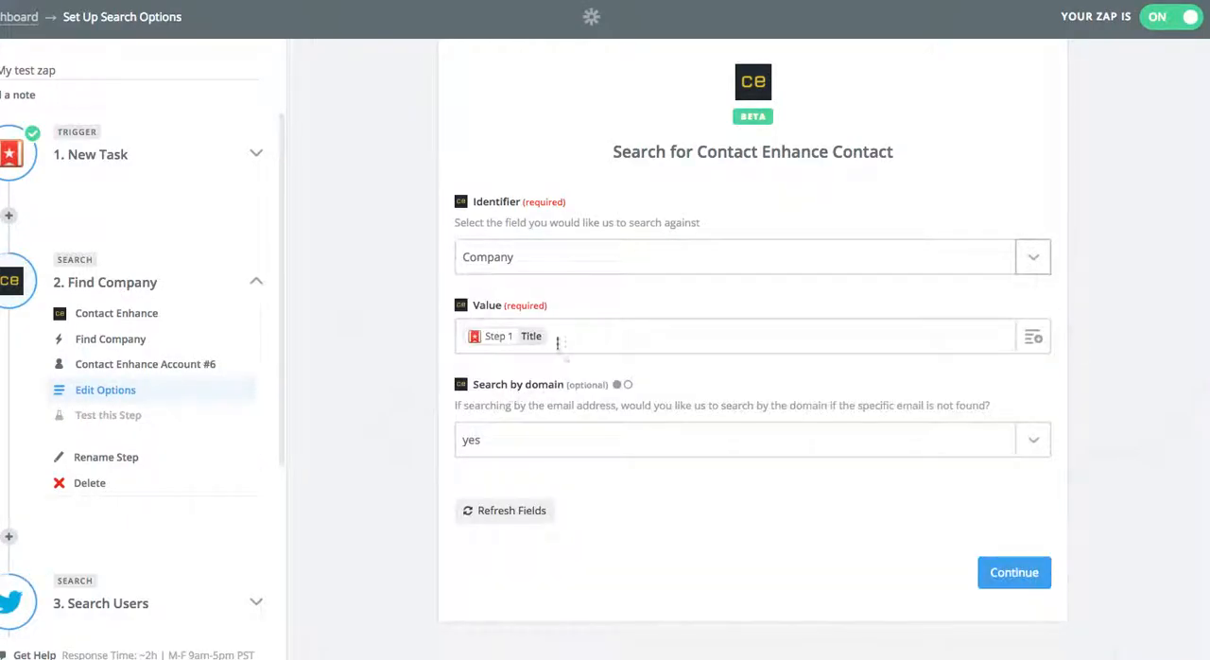
click(1033, 337)
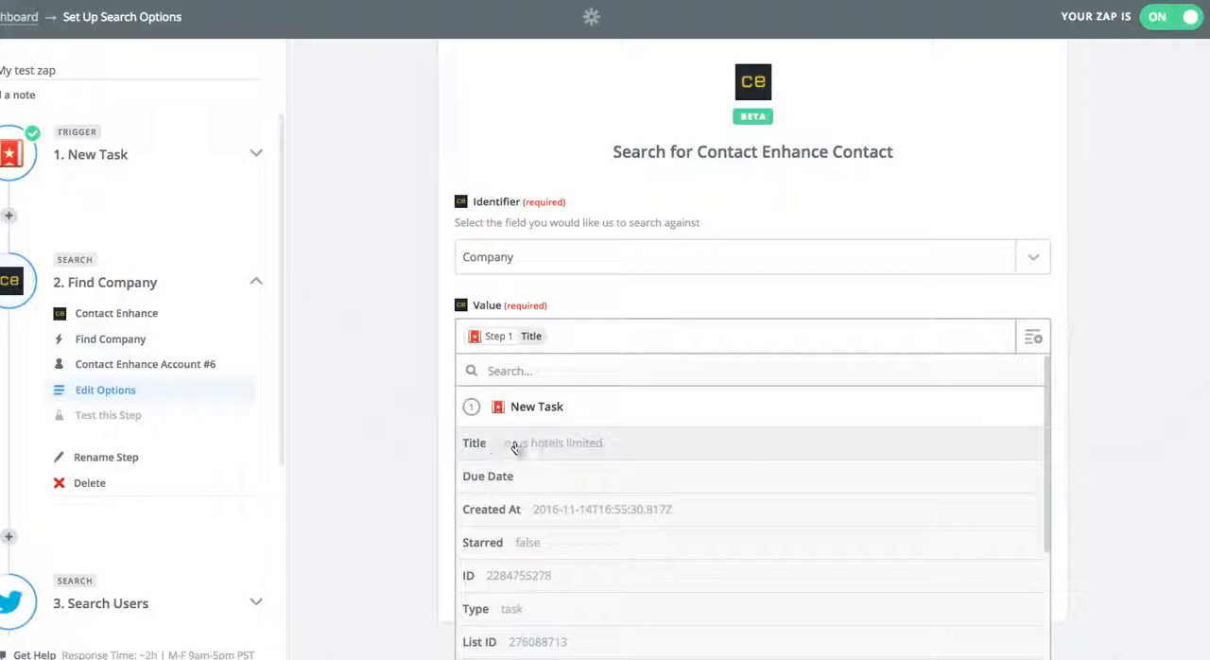
click(641, 446)
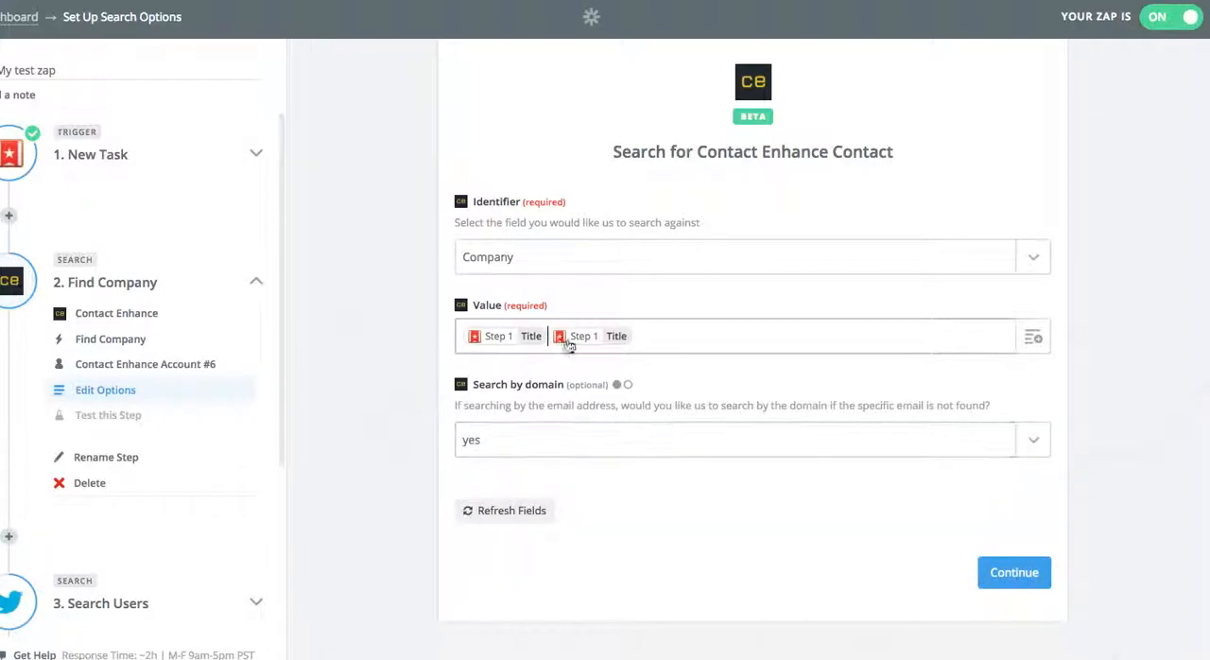
key(BackSpace)
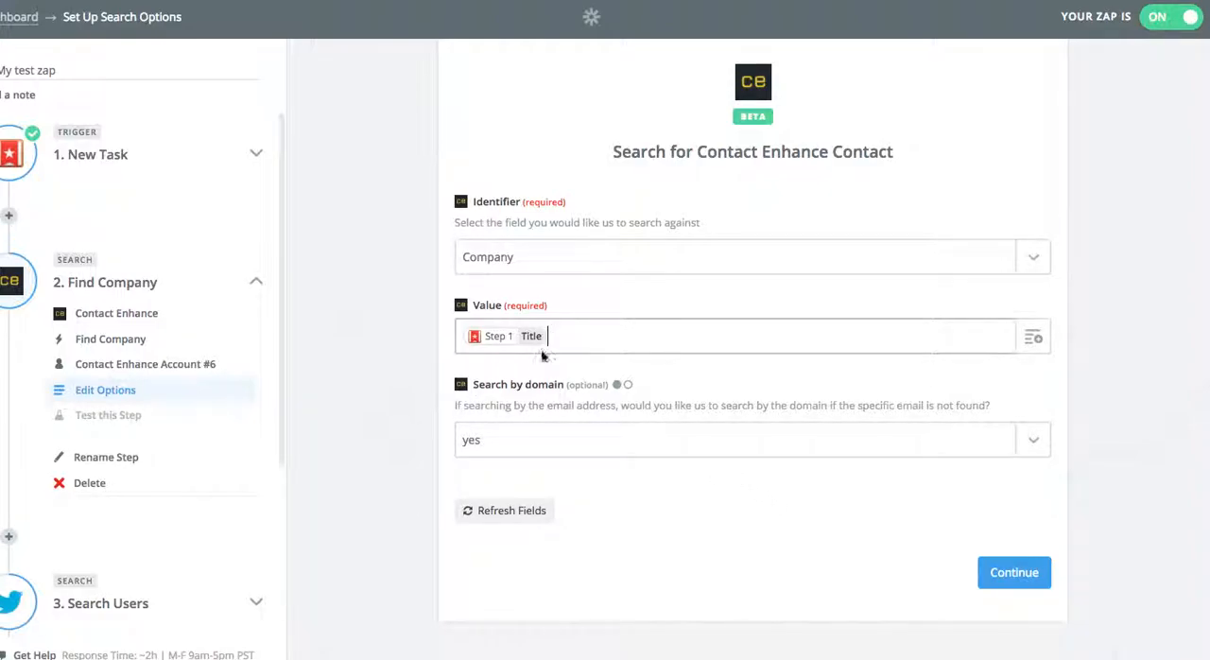
click(1018, 573)
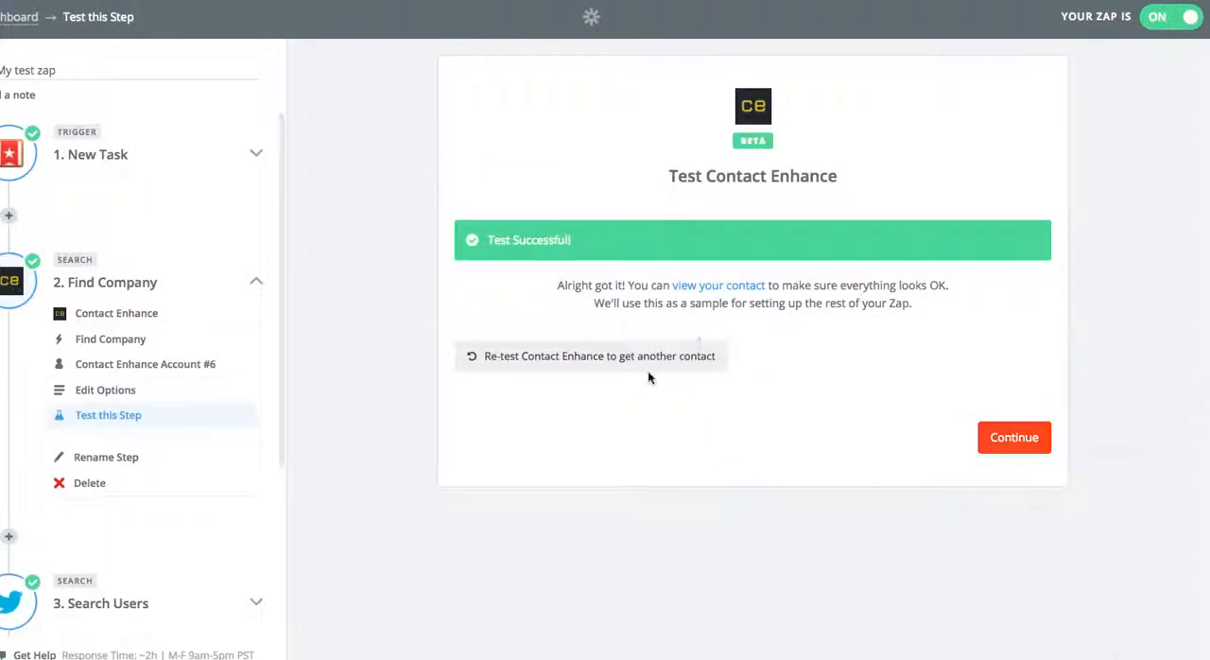
click(1008, 442)
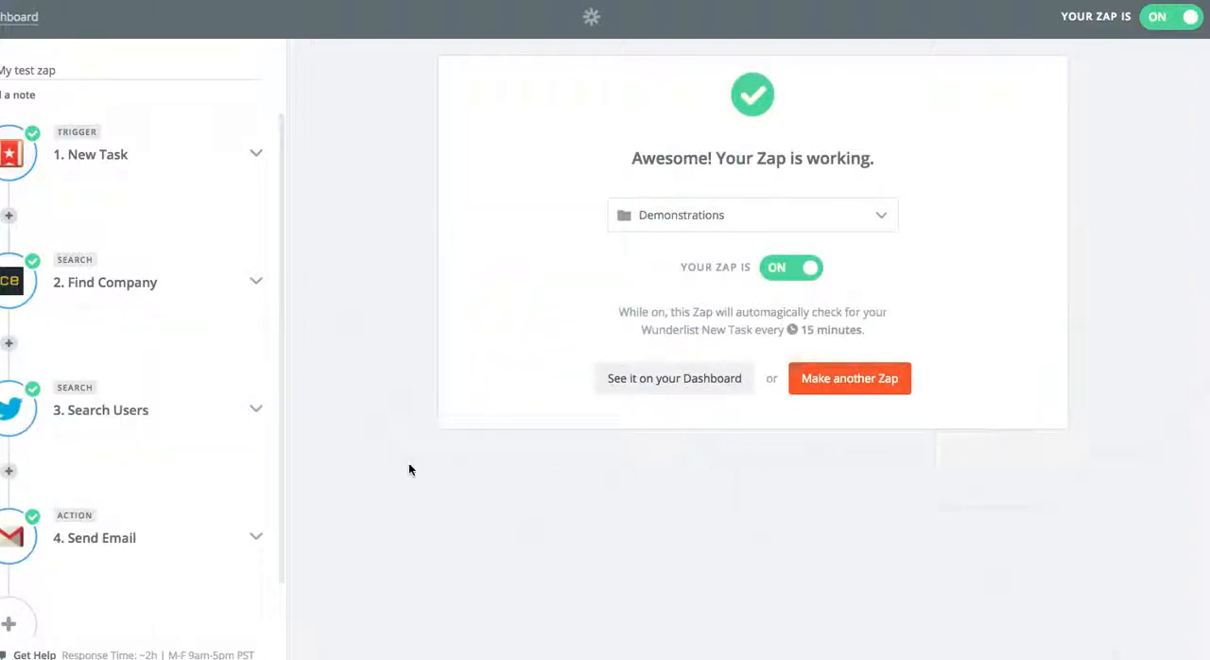
Configure the third step to use Twitter's Search Users action with Twitter Account #1.
click(254, 416)
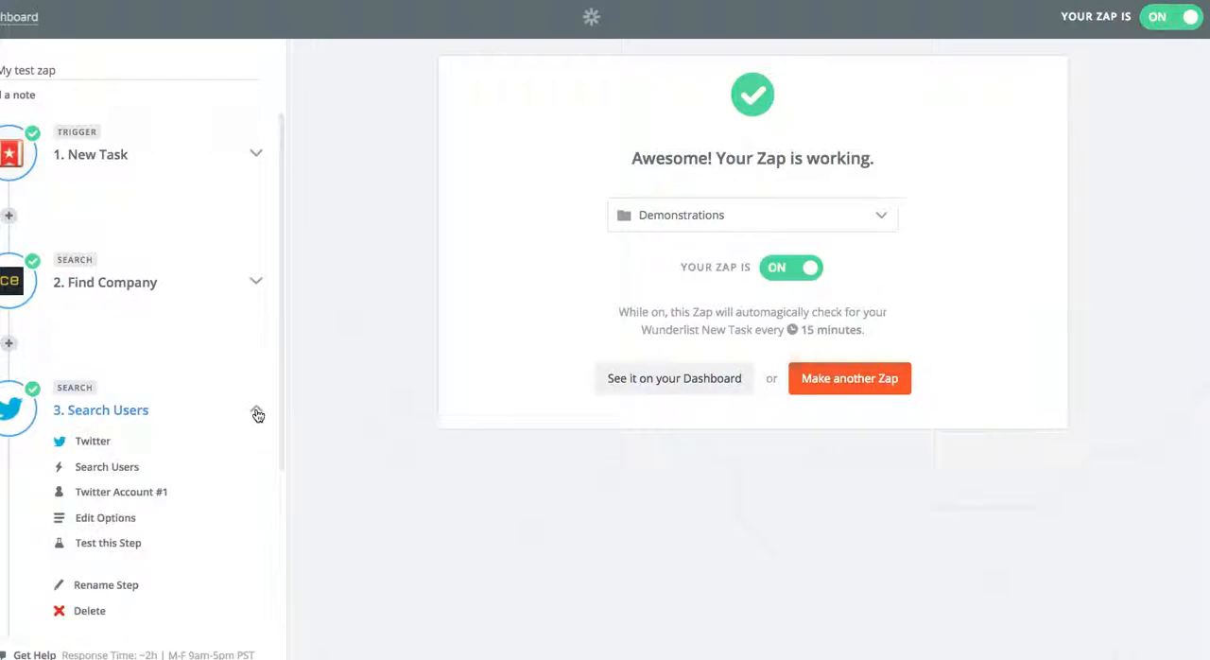
click(122, 445)
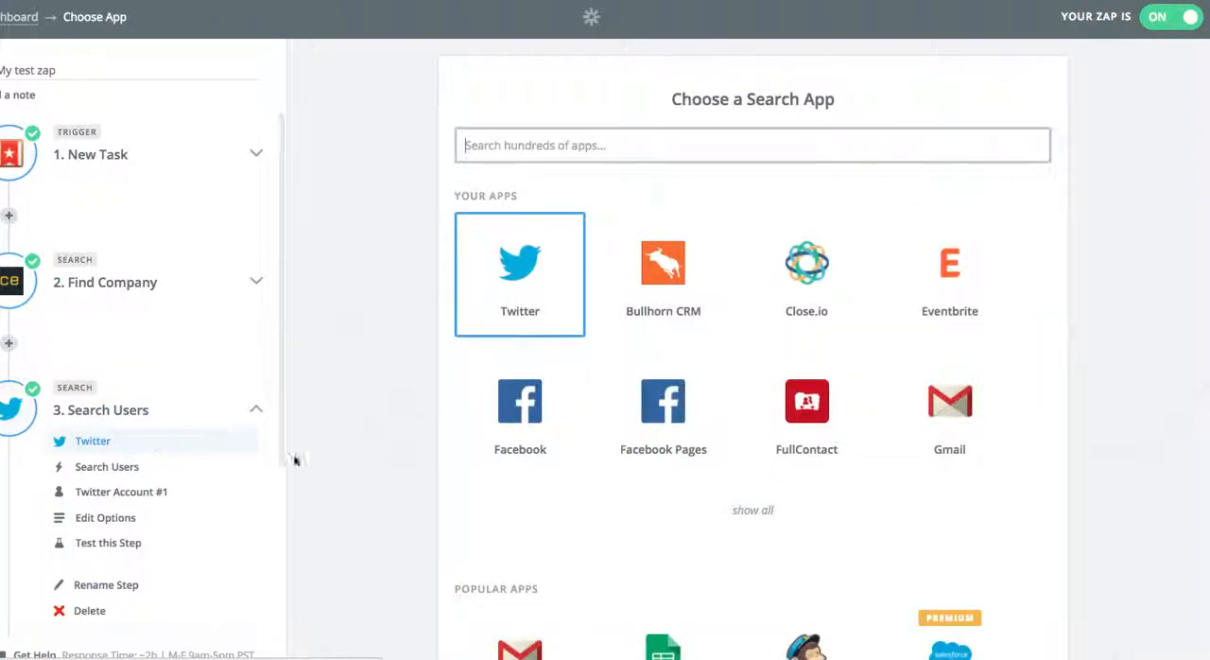
click(507, 303)
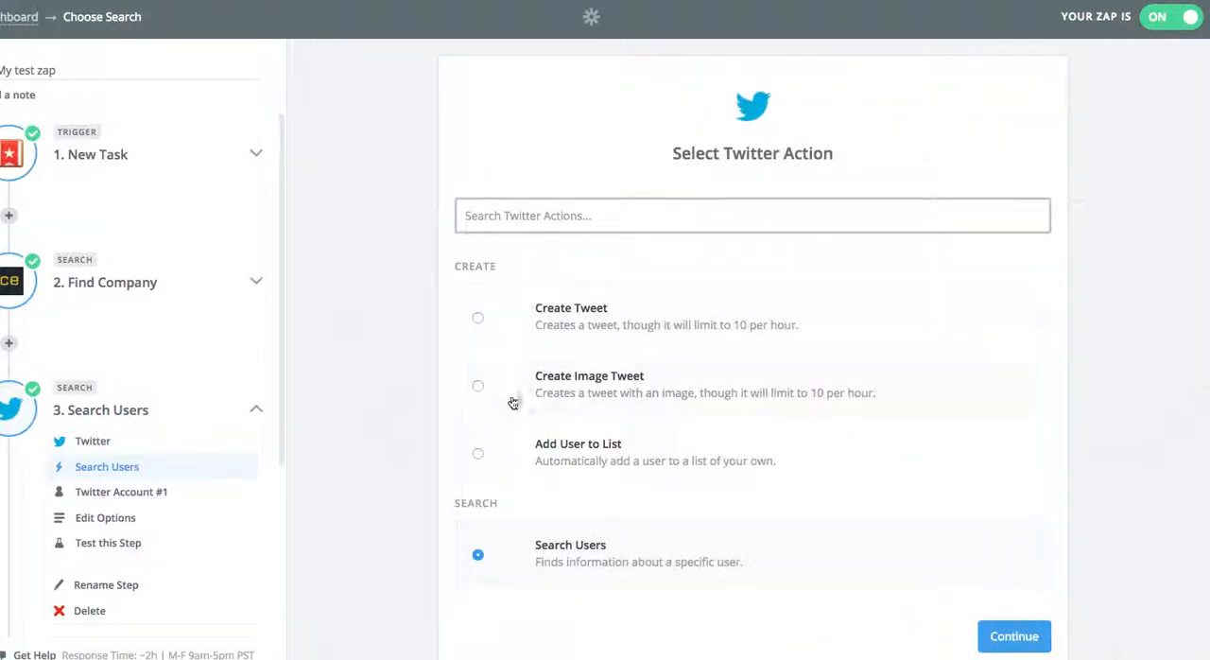
scroll(424, 479, down, 1)
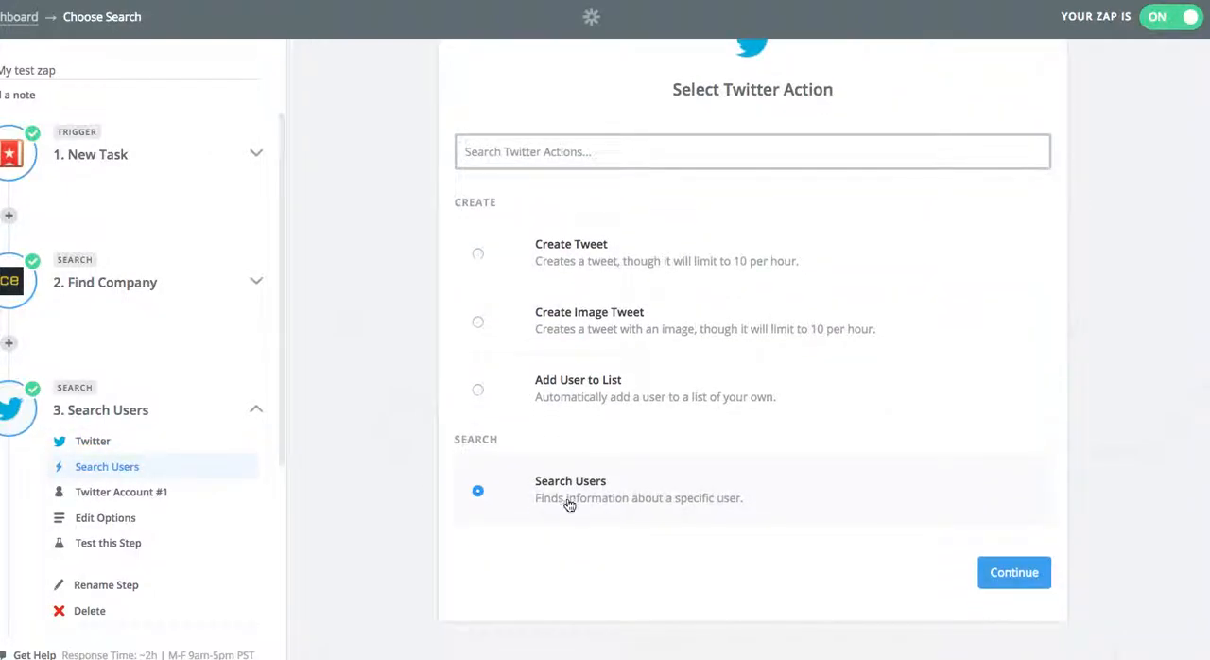
click(997, 574)
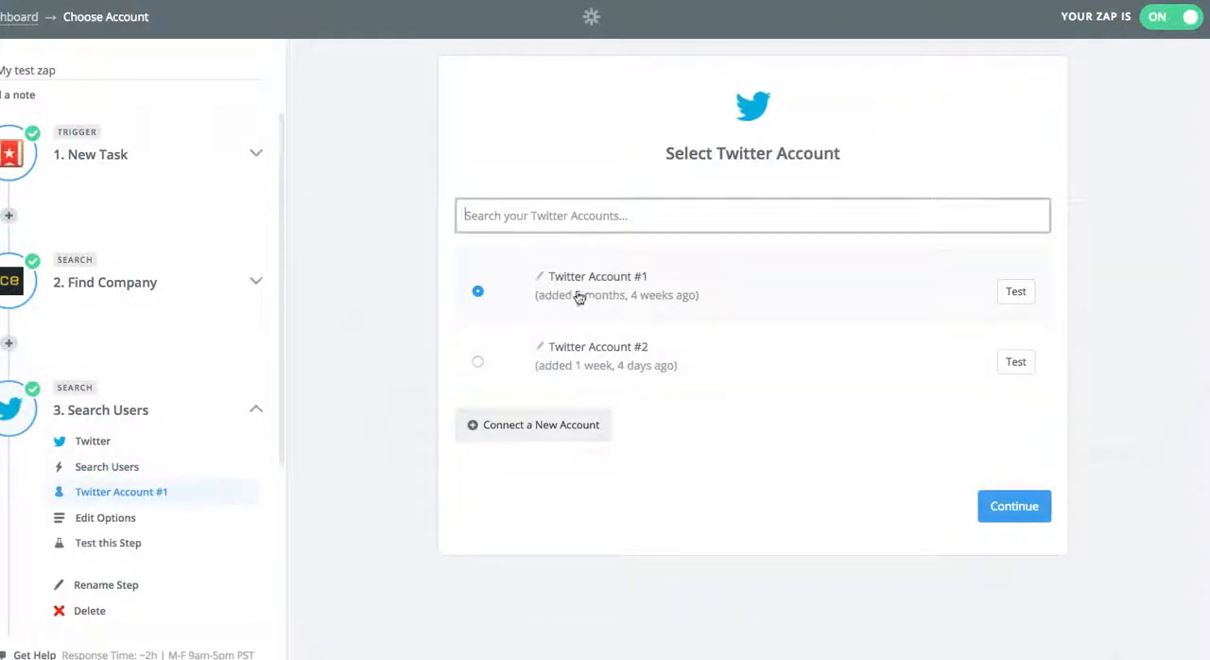
click(1024, 523)
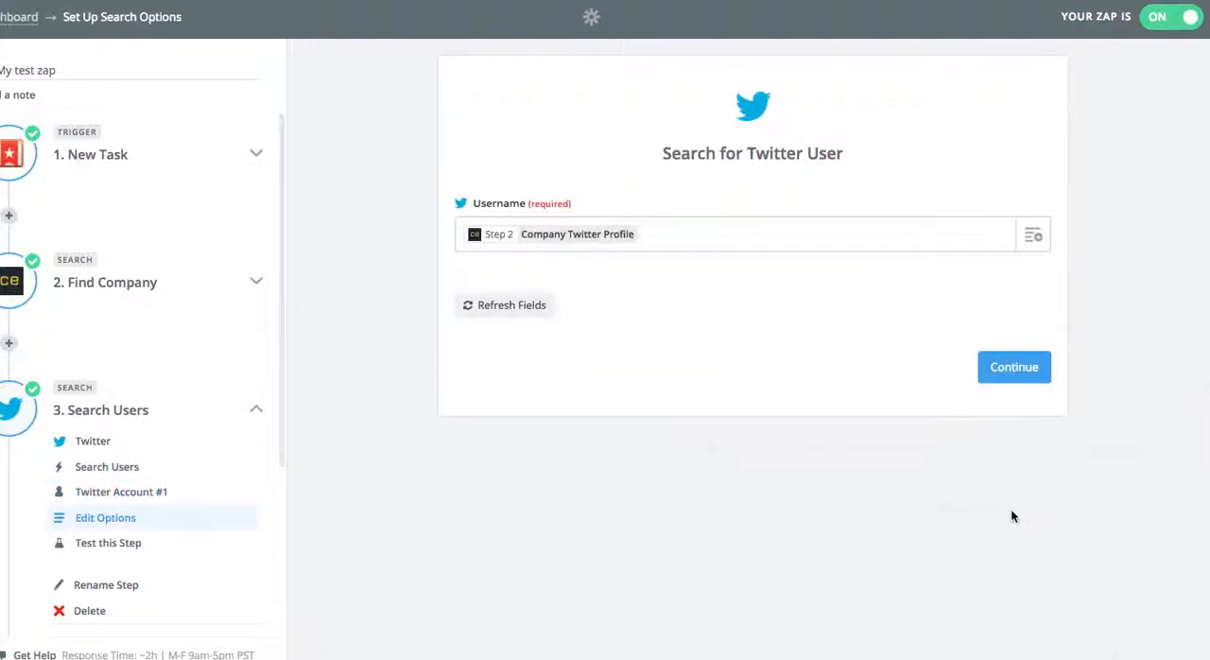
Use a single step 2 Company Twitter Profile field as the Twitter Username to search, and proceed to the step's test.
click(1033, 235)
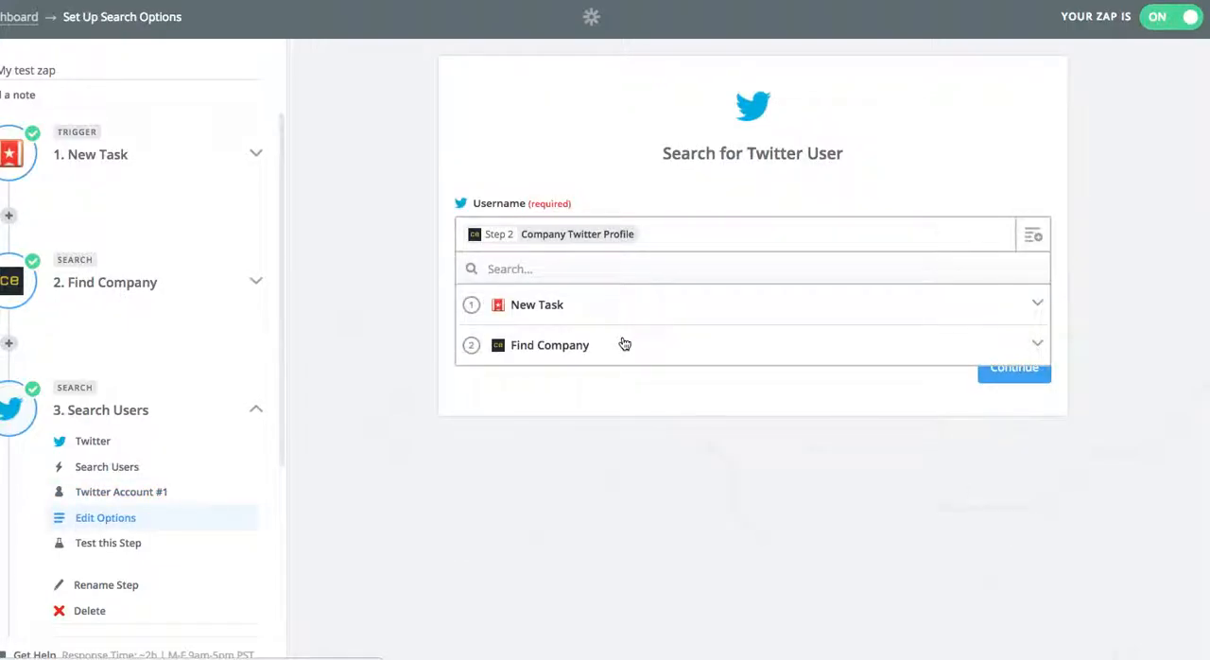
click(624, 344)
scroll(635, 416, down, 3)
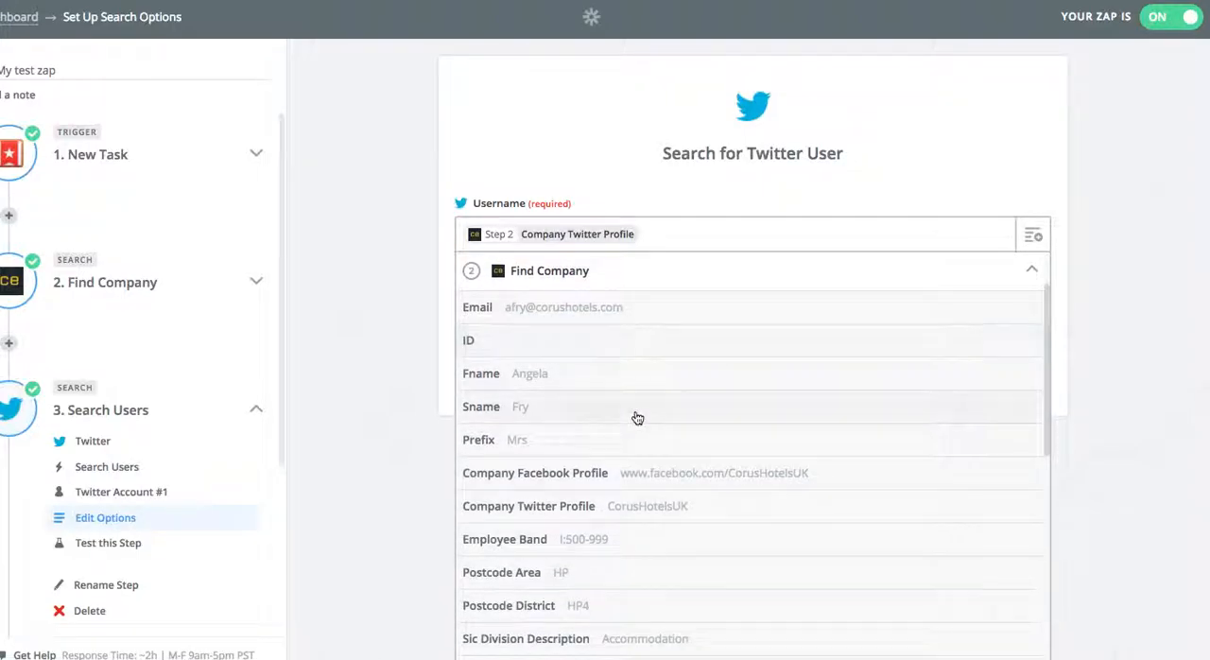
scroll(637, 418, down, 1)
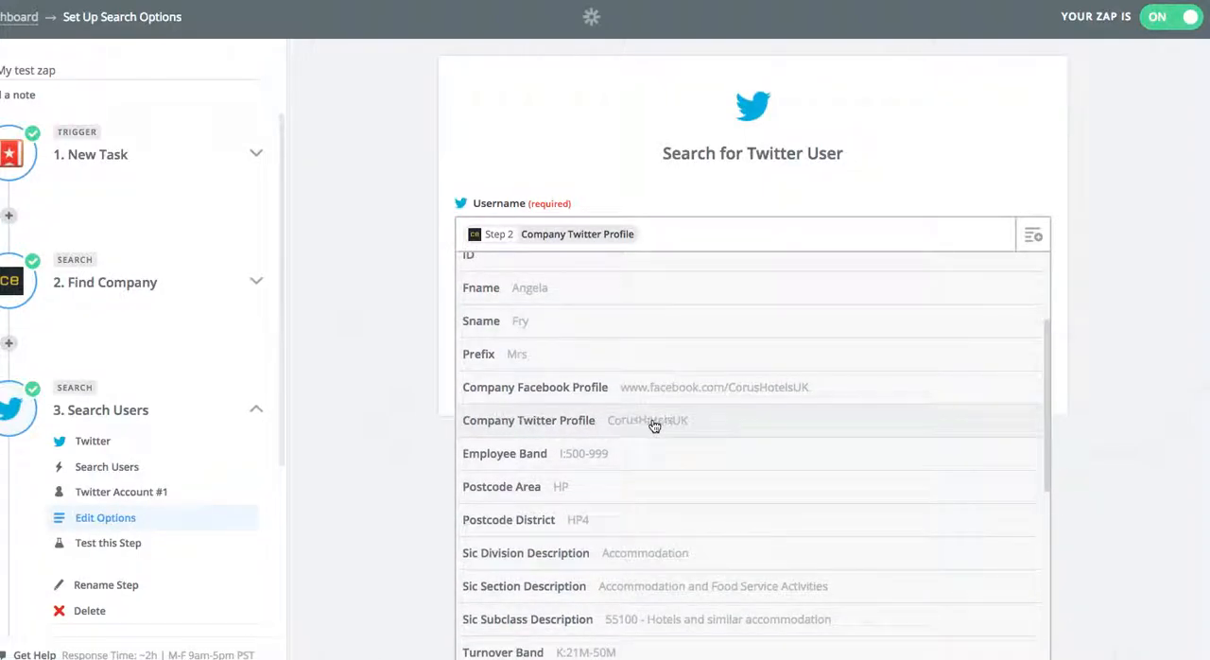
click(654, 427)
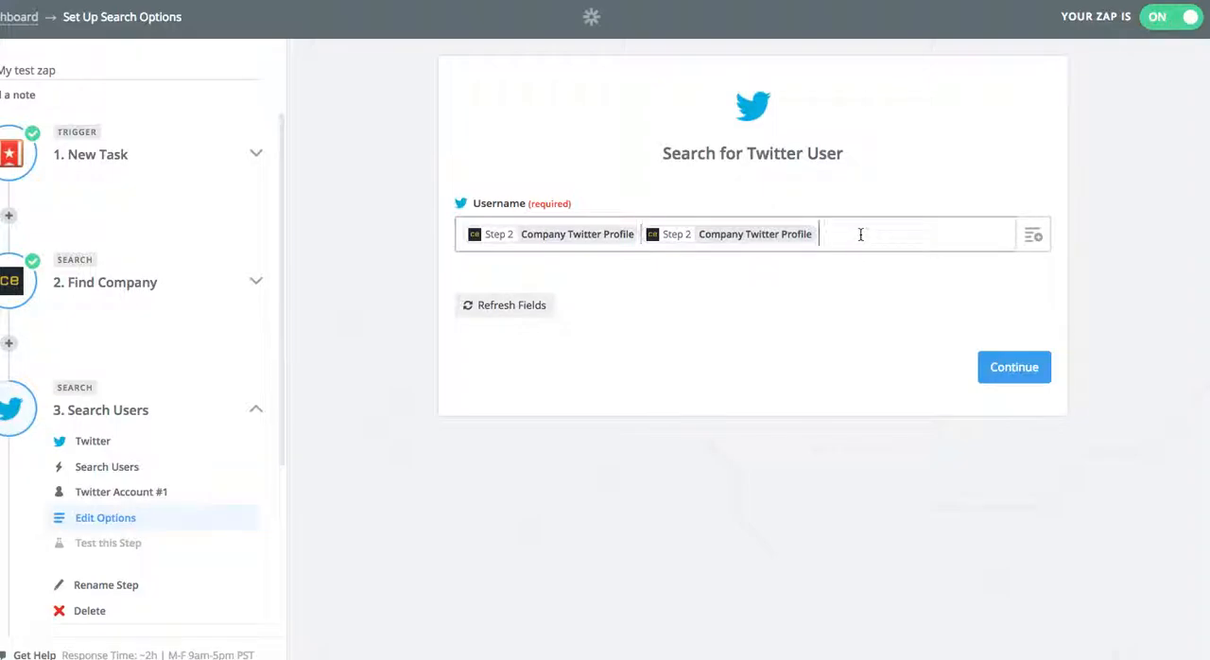
key(BackSpace)
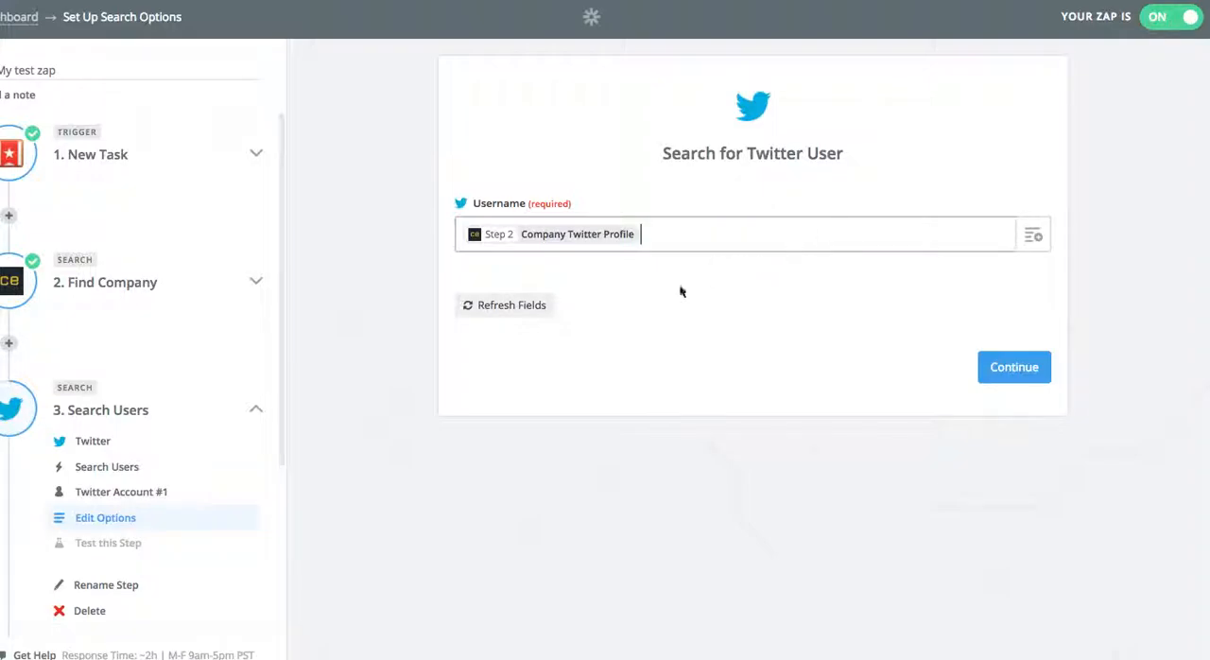
click(1005, 366)
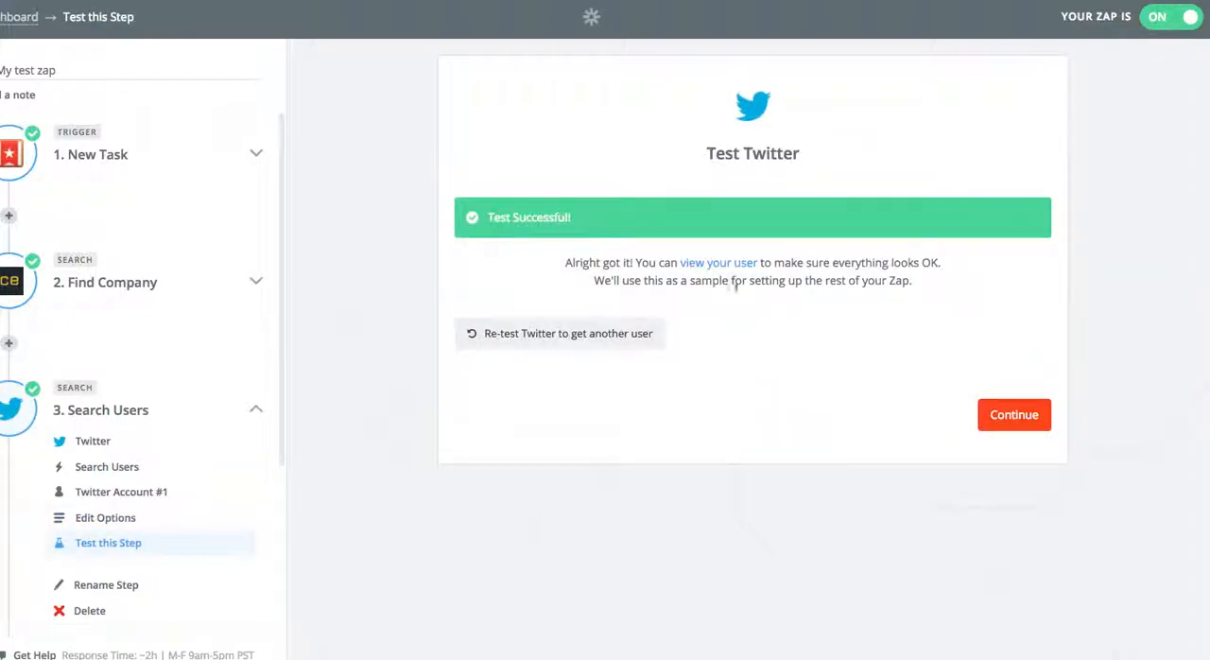
Accept the Twitter test and configure the fourth step to use Gmail's Send Email action with Gmail Account #1.
click(1023, 417)
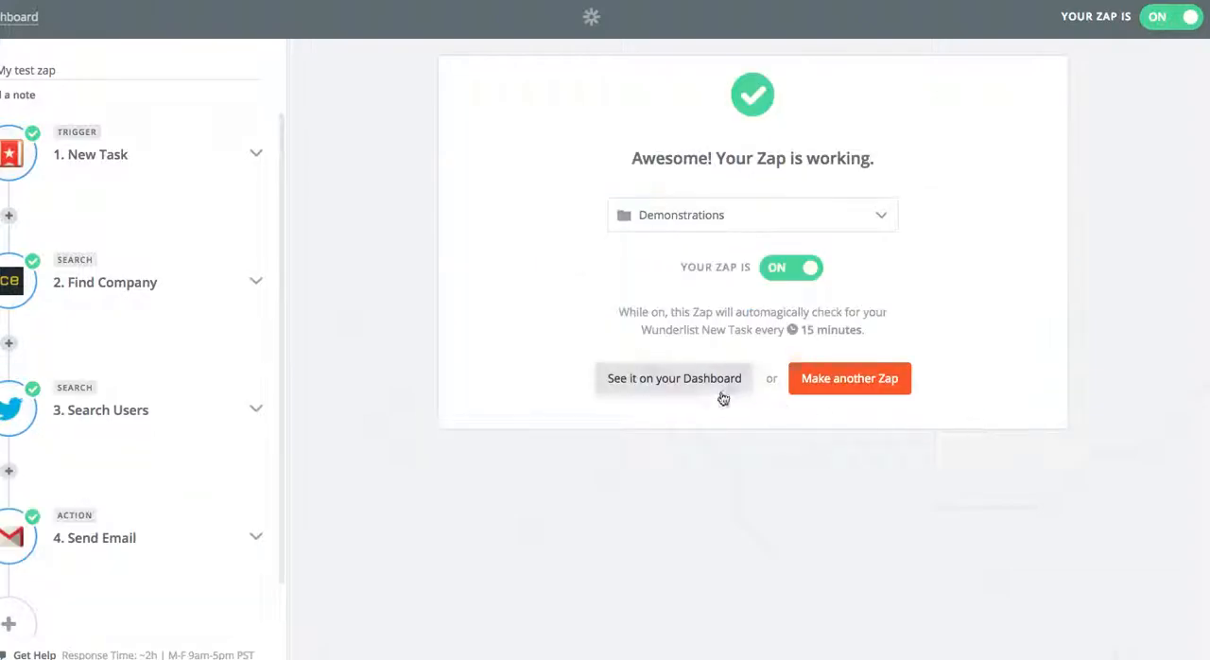
click(256, 538)
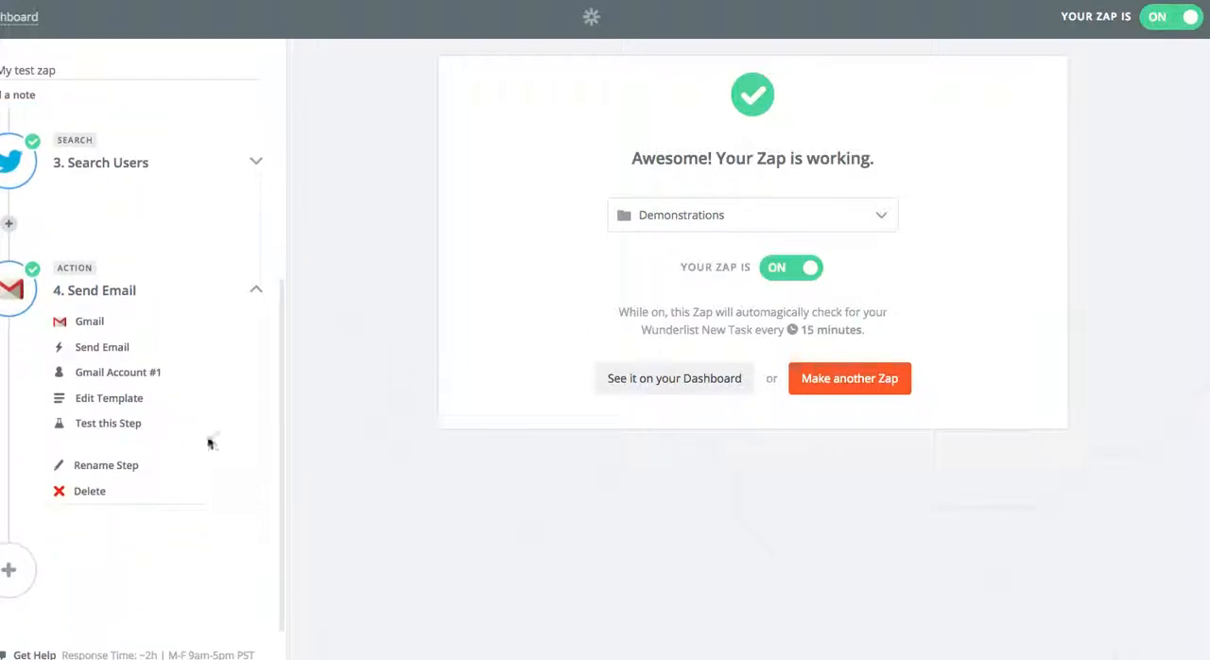
click(109, 323)
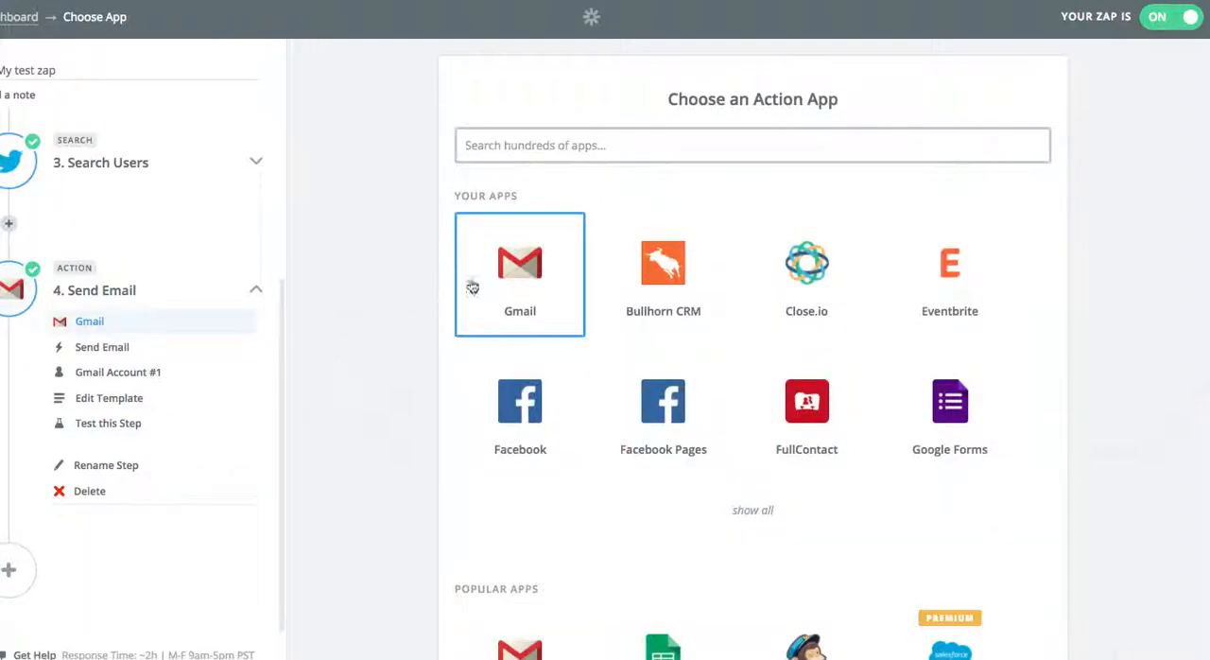
click(513, 279)
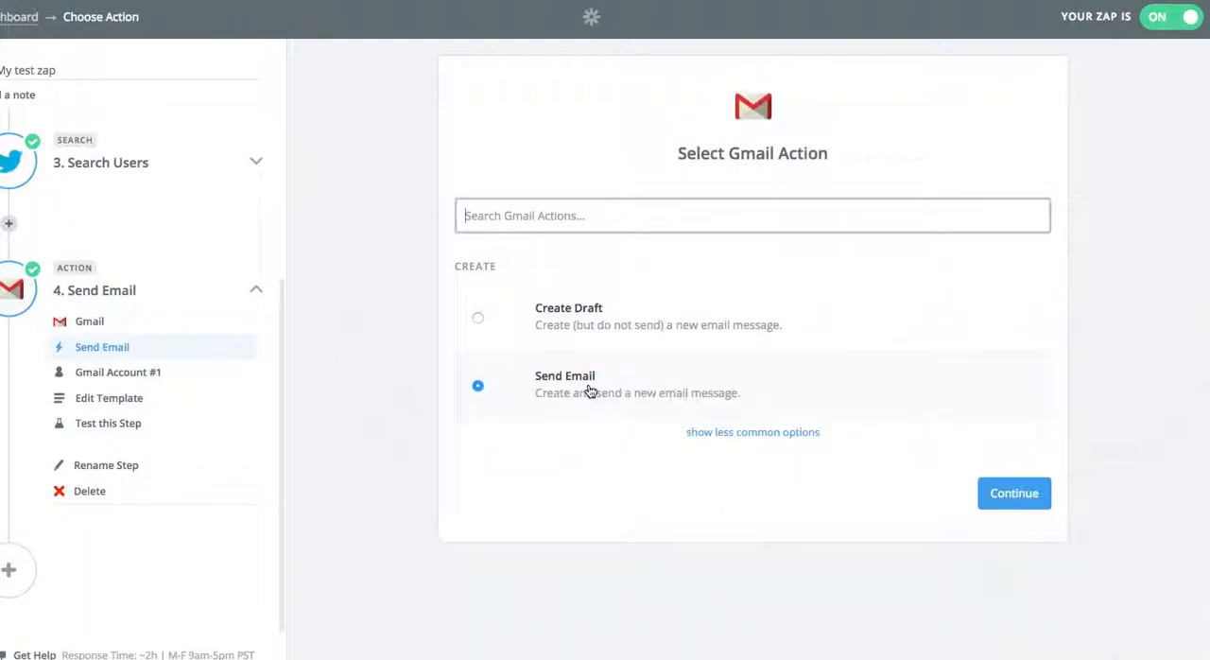
click(1012, 502)
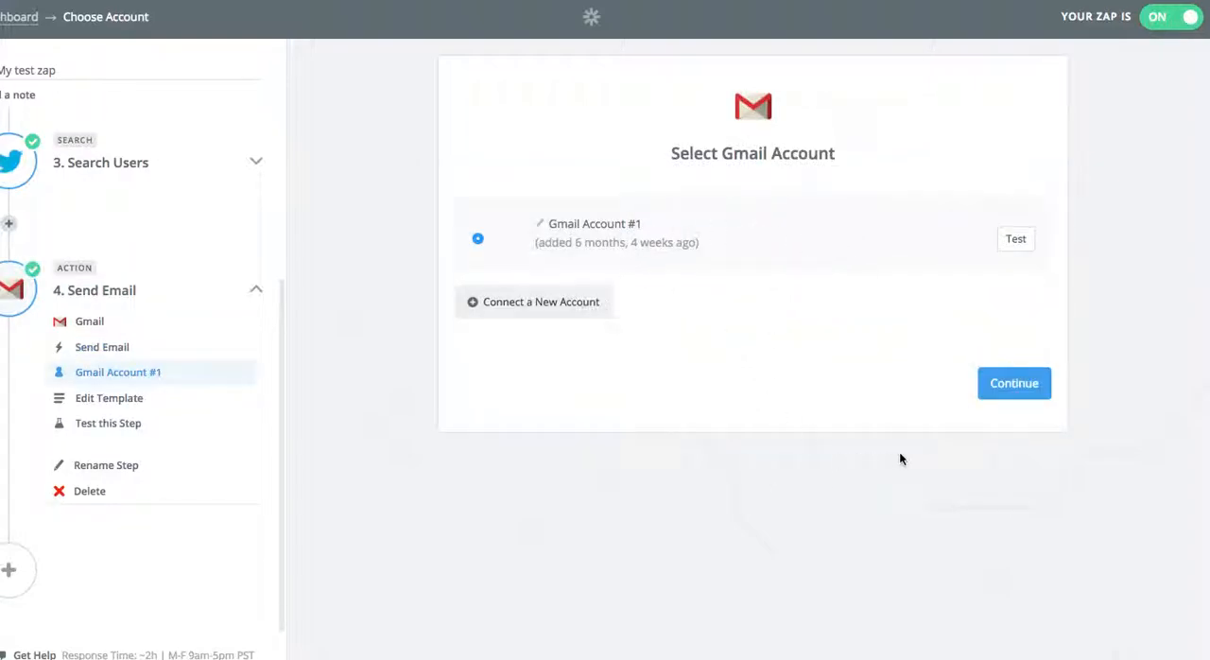
click(1017, 385)
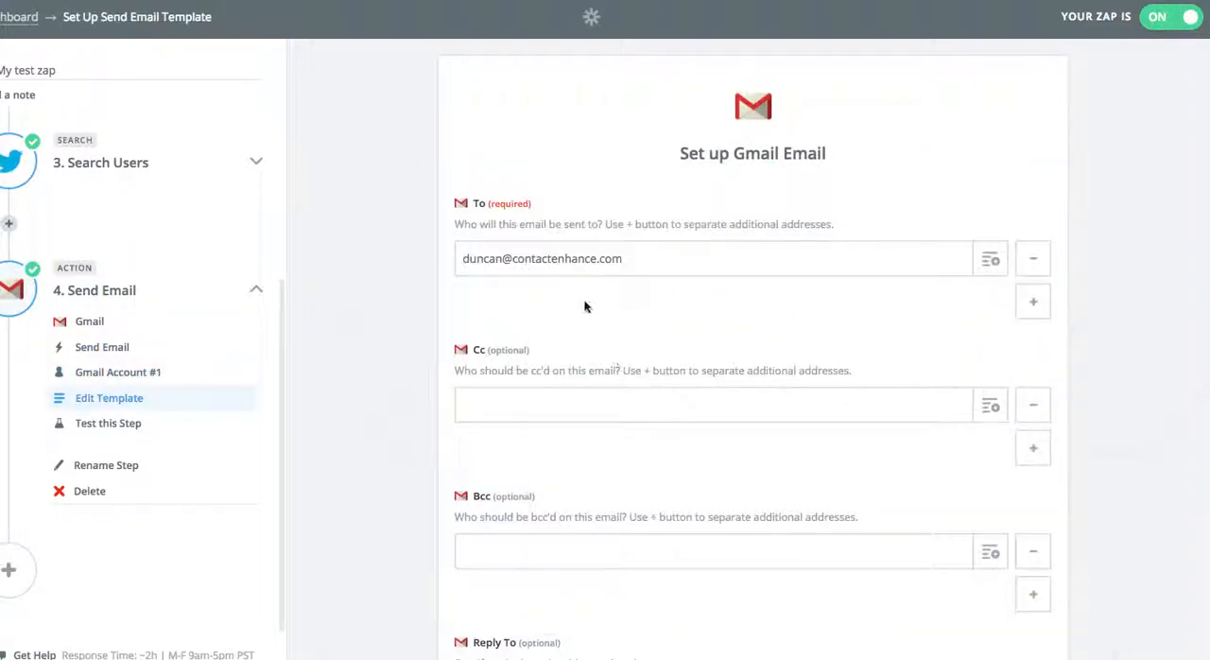
Review the Gmail email template's recipient, subject, body type and body.
scroll(419, 298, down, 5)
scroll(419, 299, down, 3)
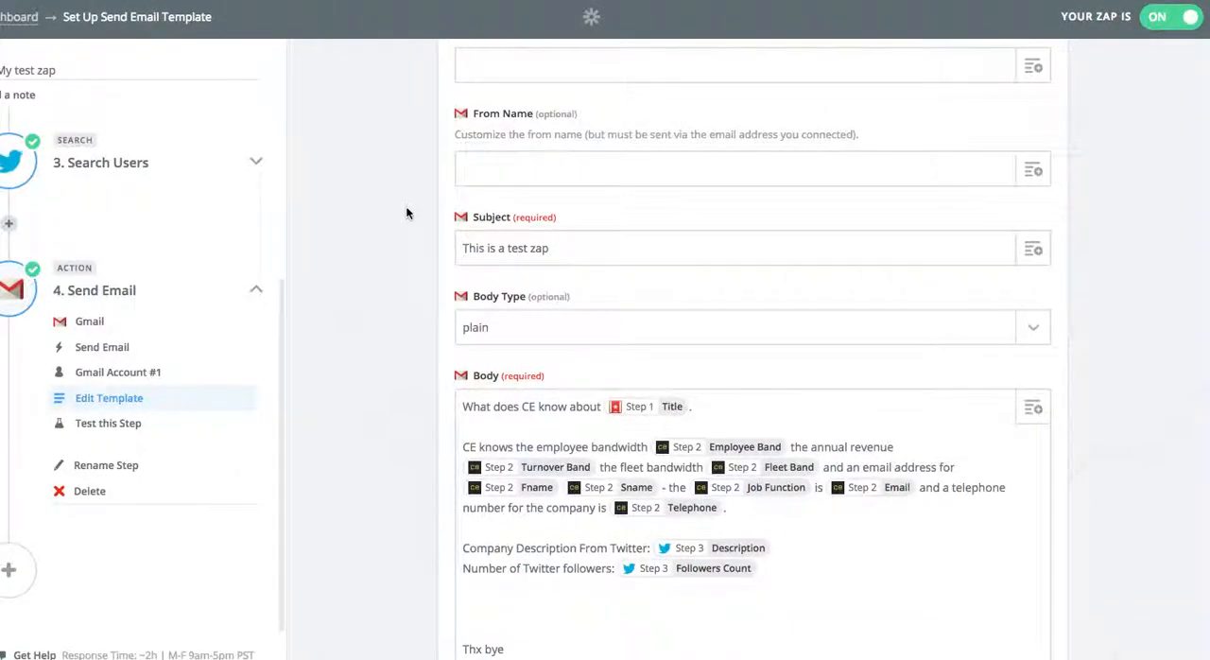
click(478, 251)
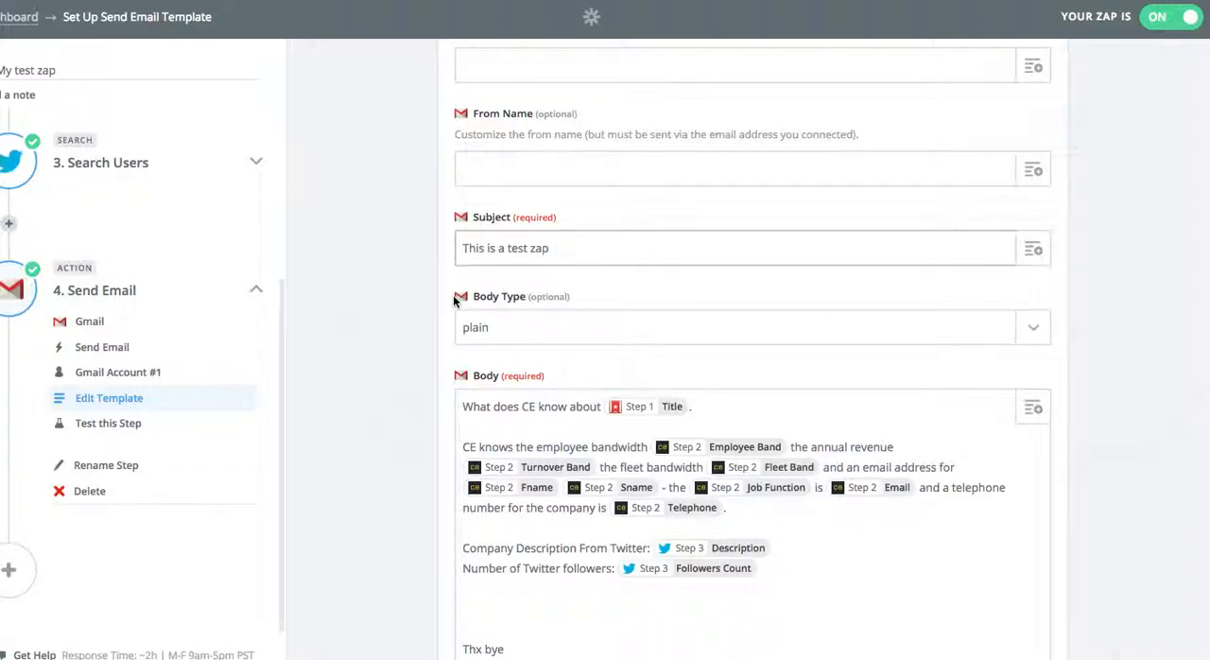
click(387, 319)
scroll(389, 322, down, 3)
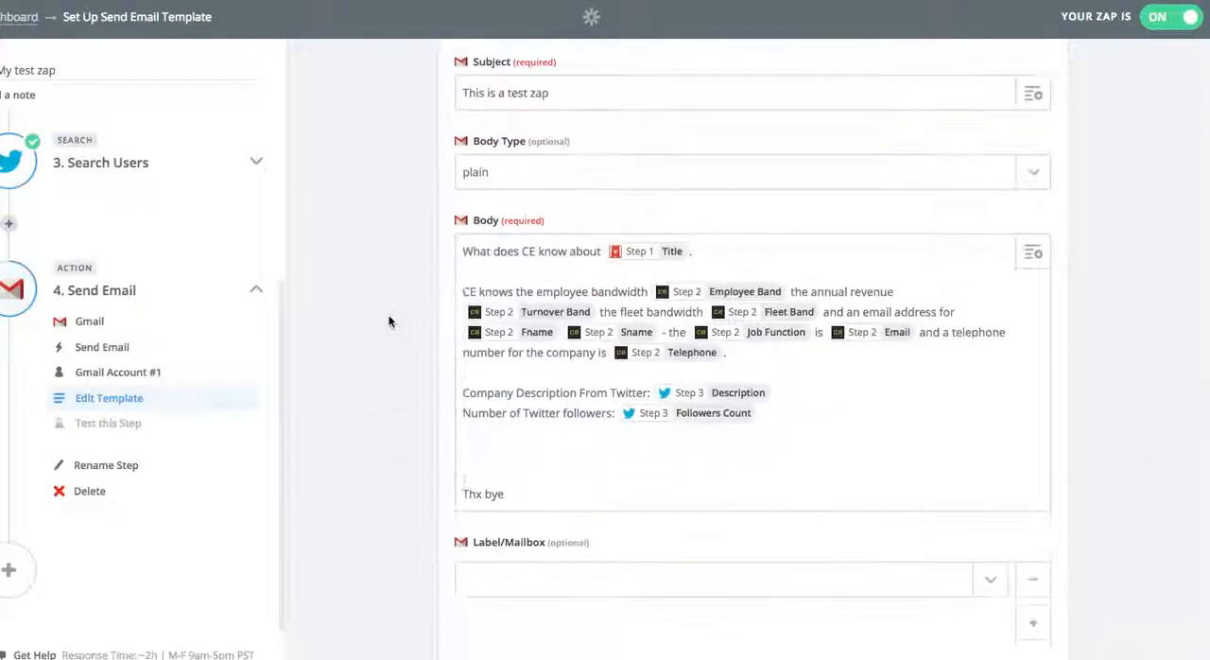
Examine the step 1 New Task fields available for the email body, including Title, without inserting any.
click(507, 247)
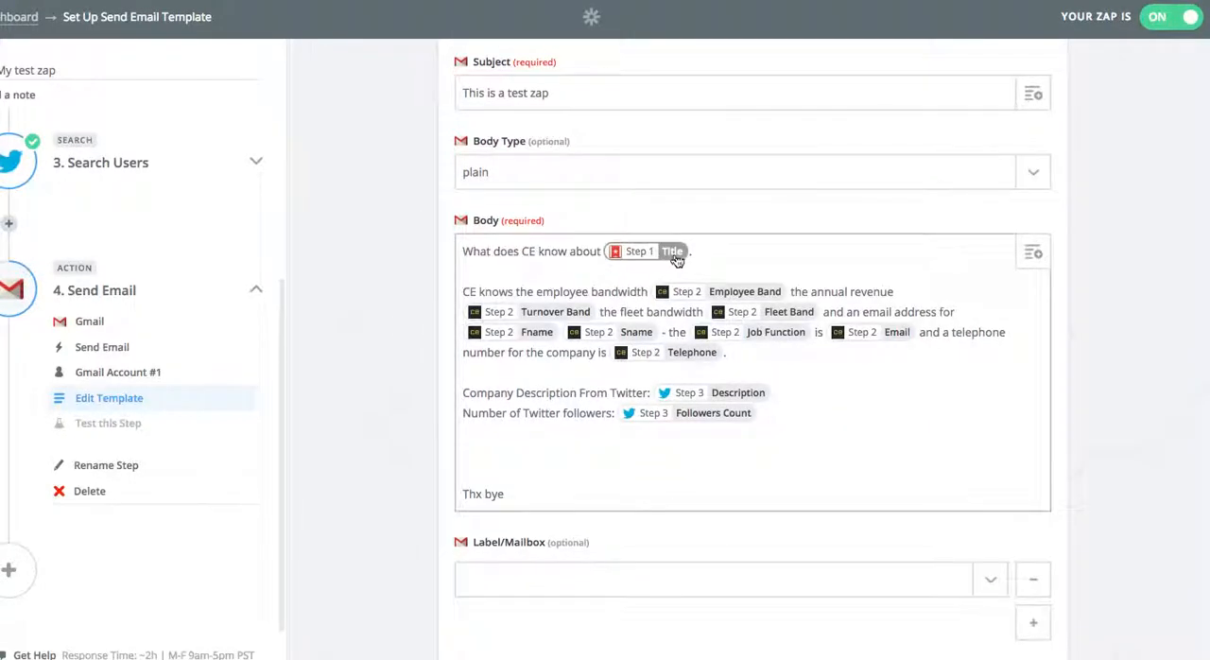
click(1033, 252)
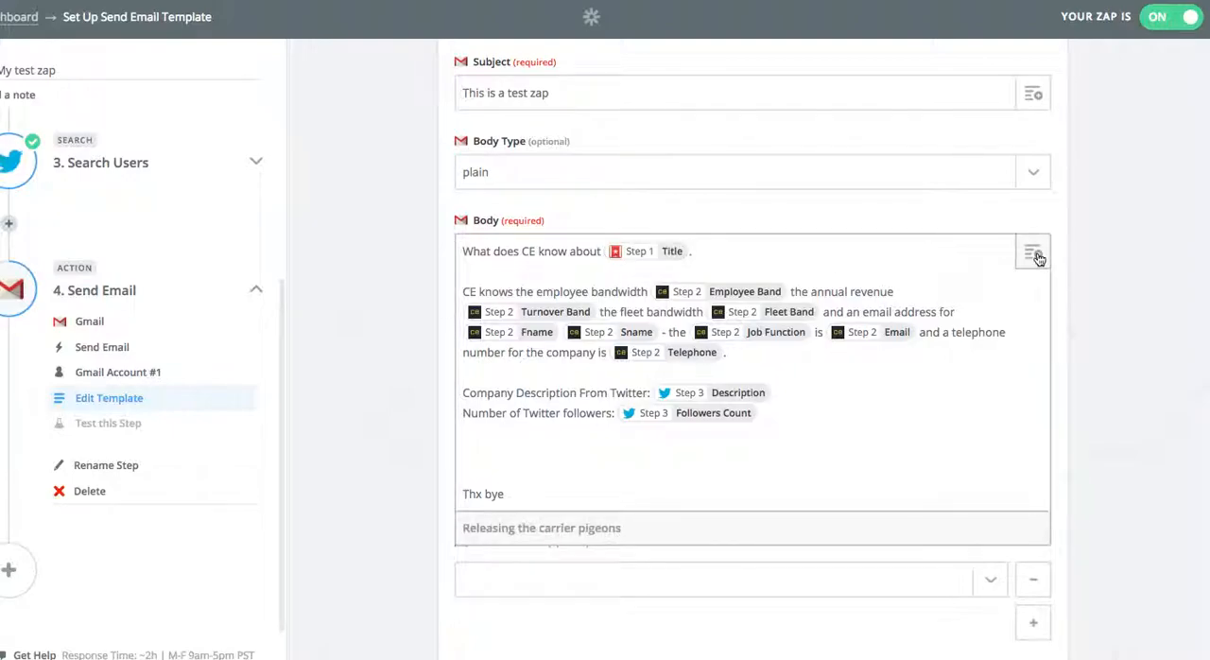
scroll(1119, 325, down, 4)
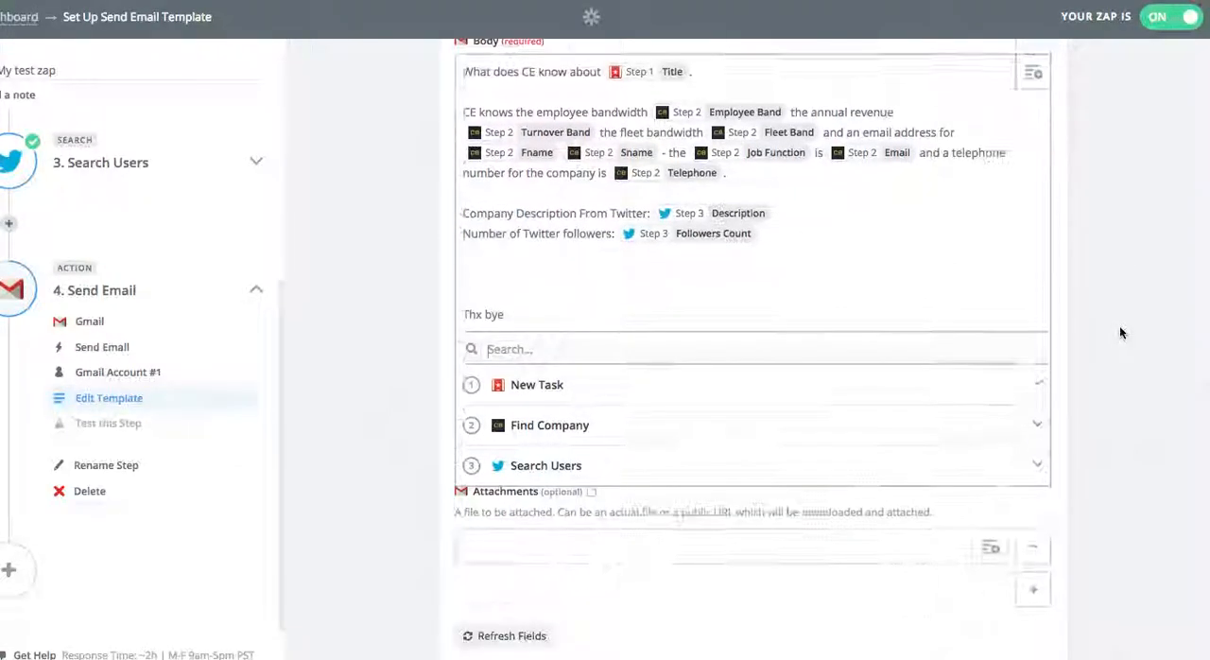
click(575, 360)
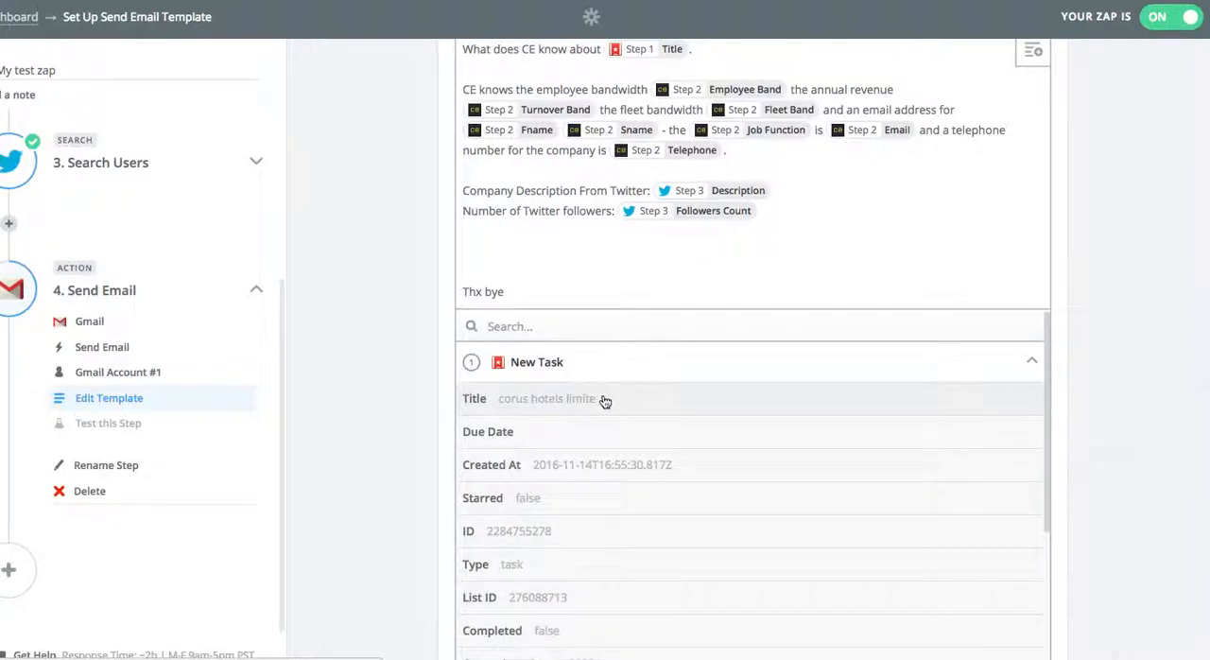
click(401, 393)
scroll(402, 393, up, 1)
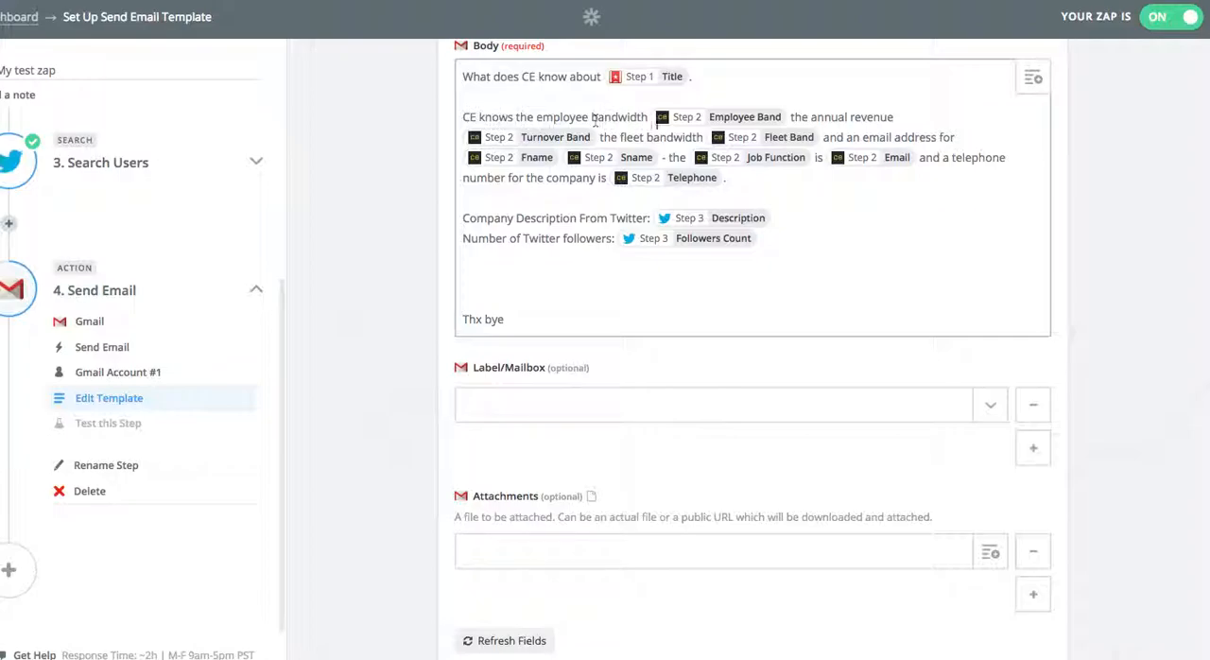
Examine the step 2 Find Company fields available for the email body, including Employee Band, without inserting any.
click(1033, 82)
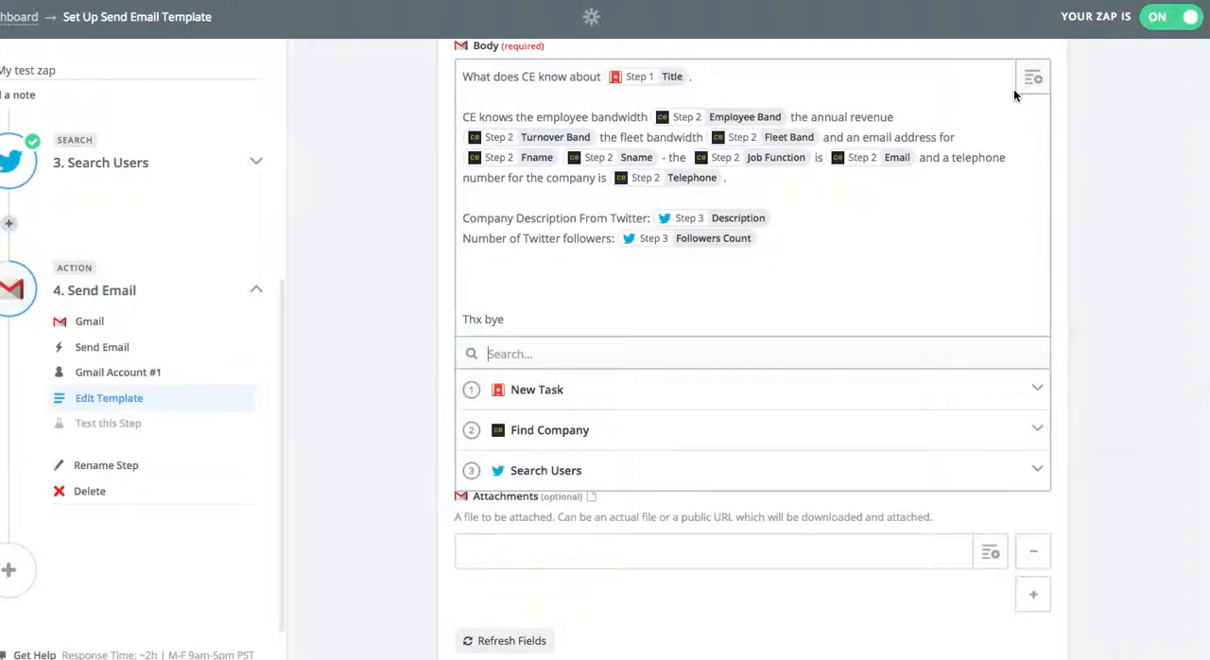
click(613, 429)
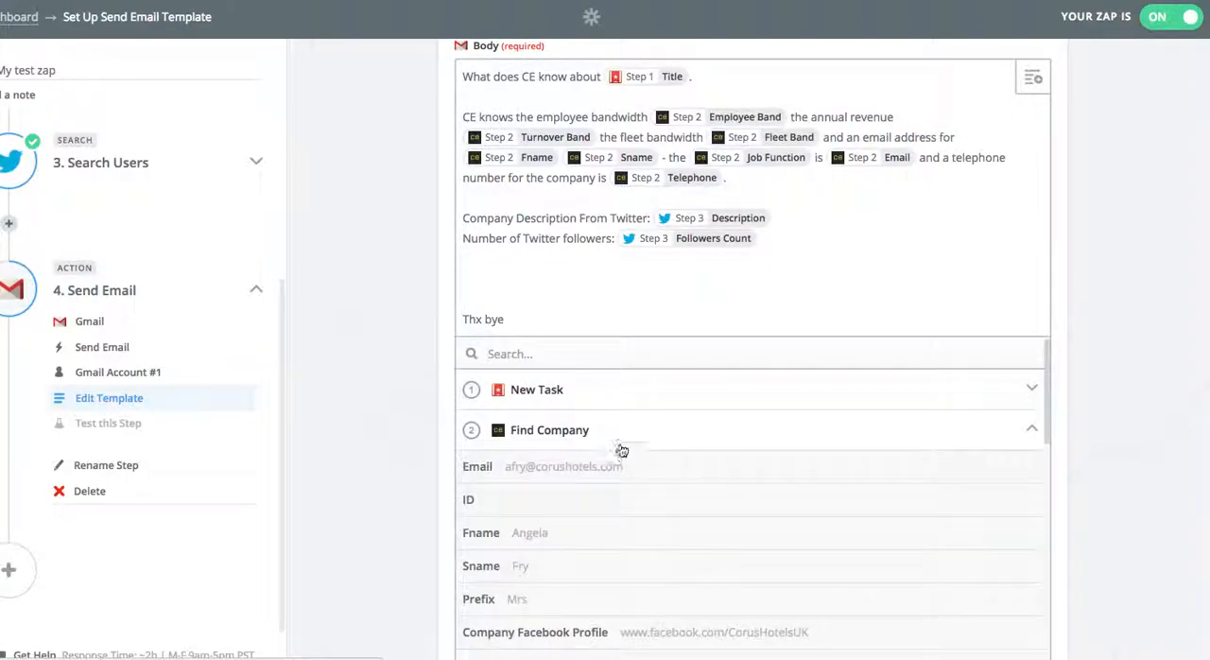
scroll(619, 446, down, 3)
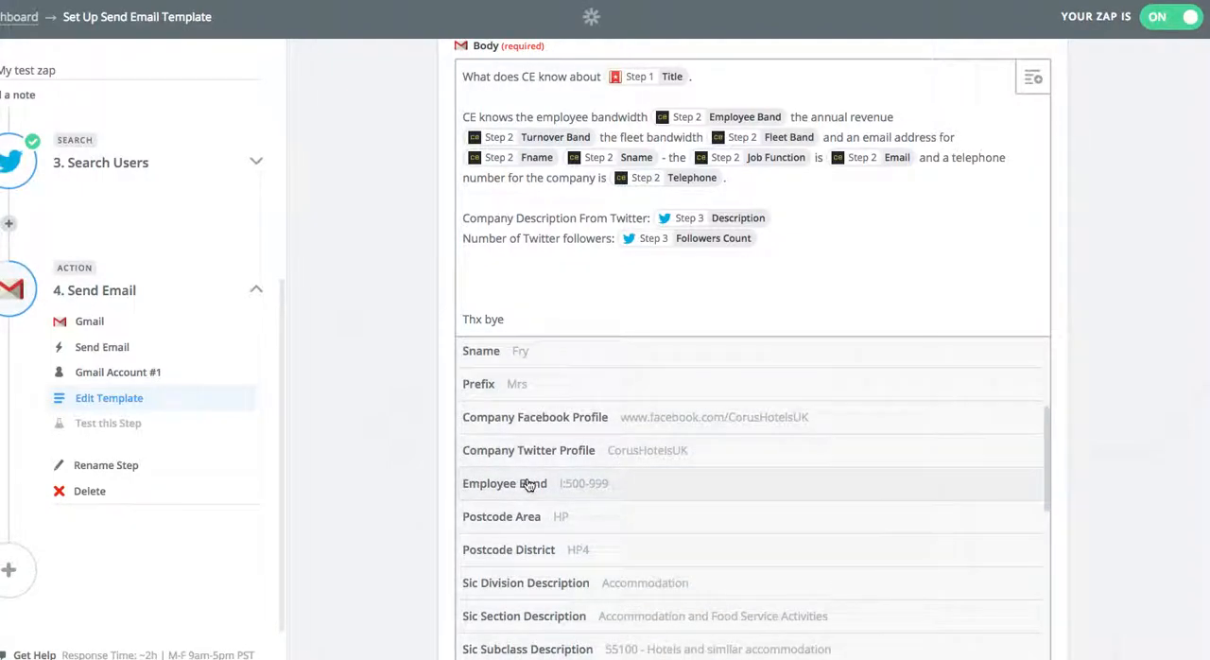
click(336, 378)
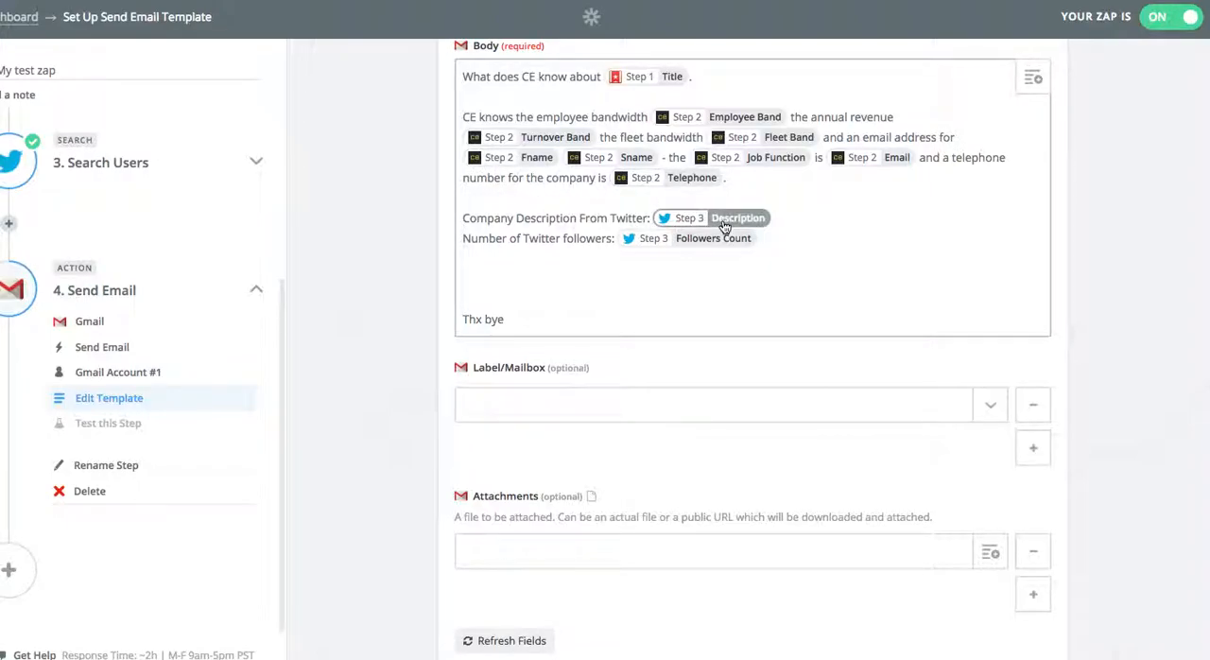
Look through the step 3 Search Users fields available for the email body as far as Followers Count, without inserting any.
click(1031, 77)
click(643, 468)
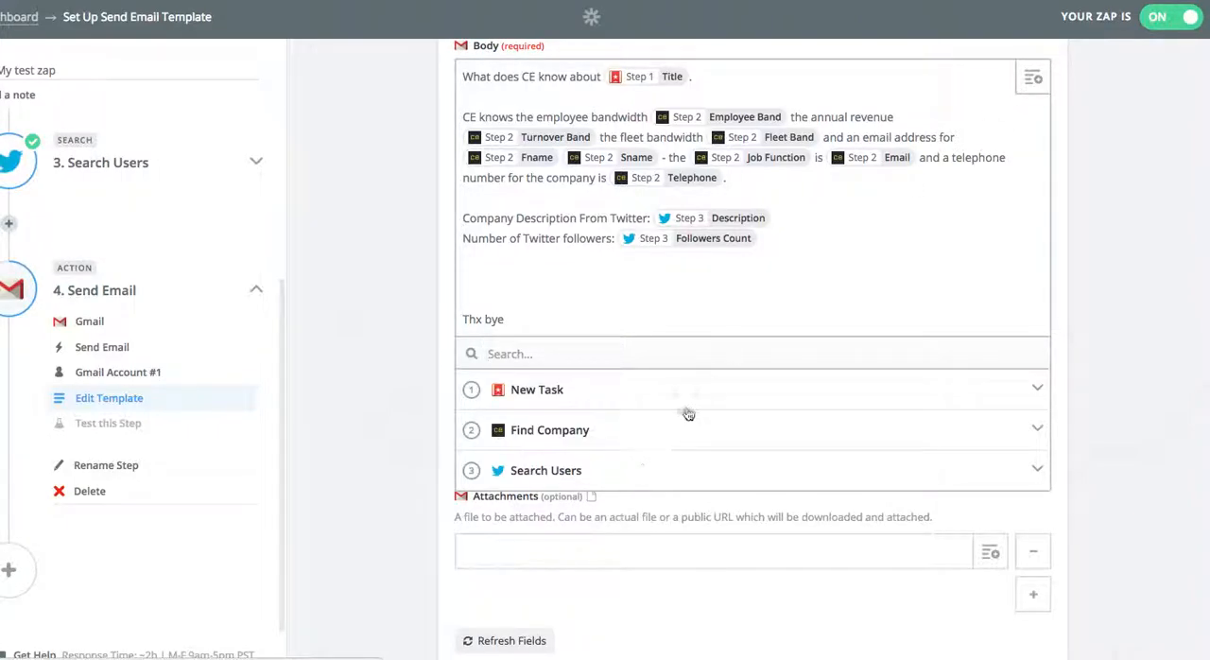
scroll(597, 430, down, 1)
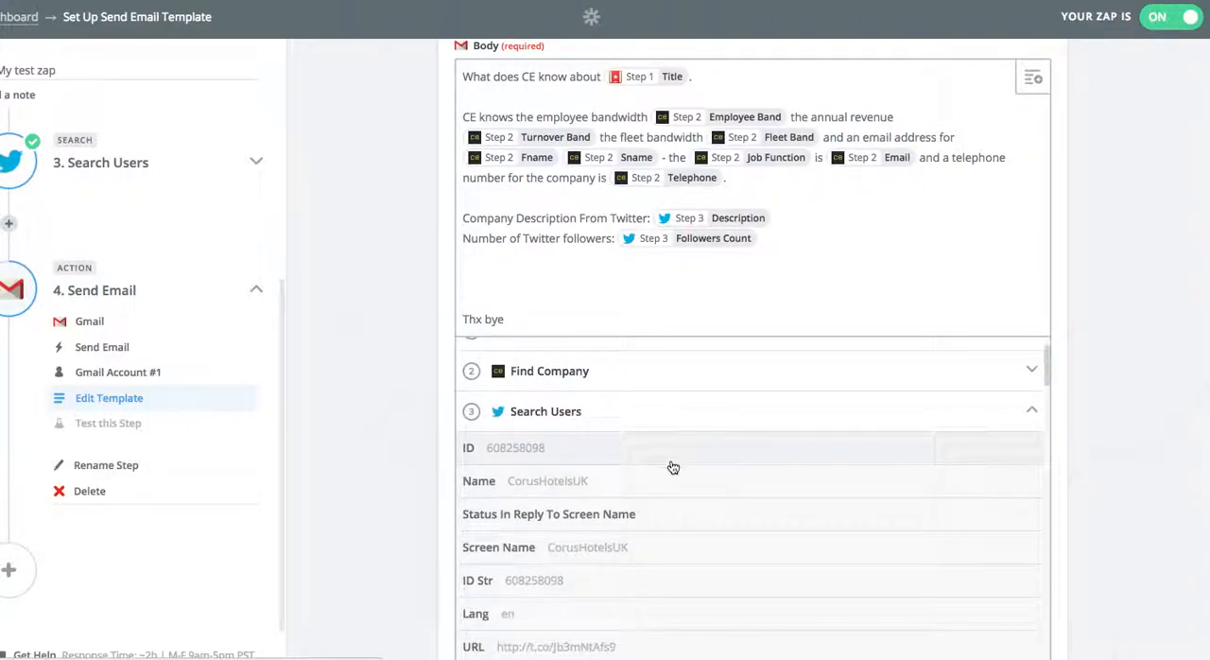
scroll(672, 468, down, 3)
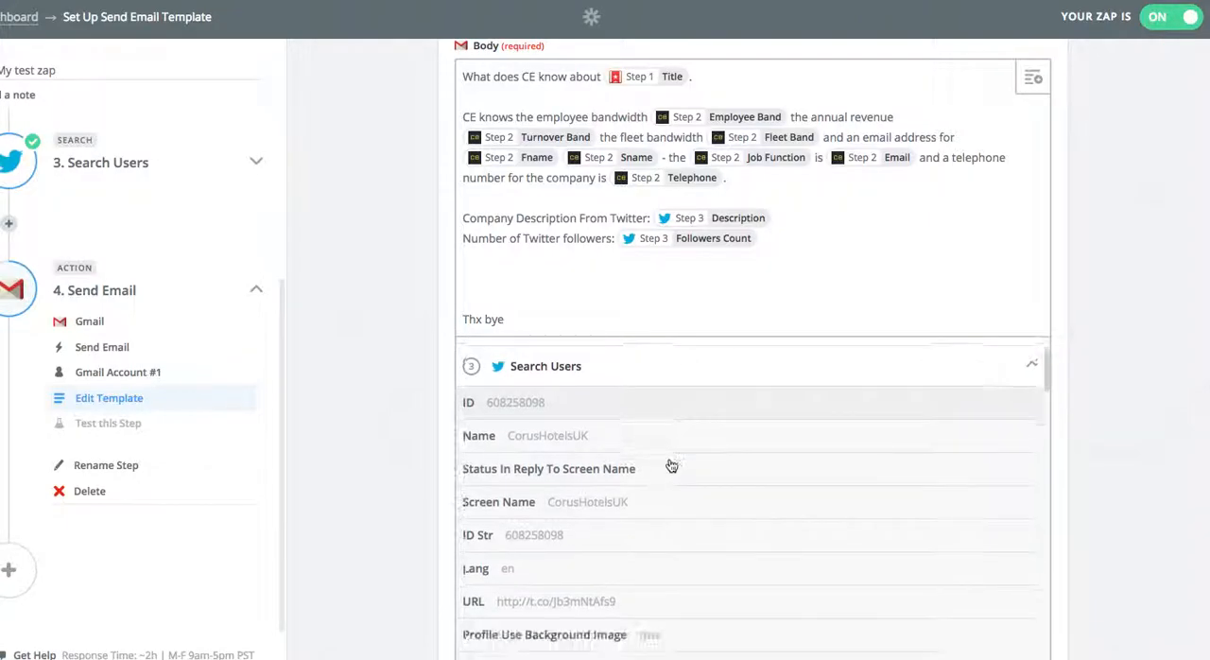
scroll(669, 470, down, 4)
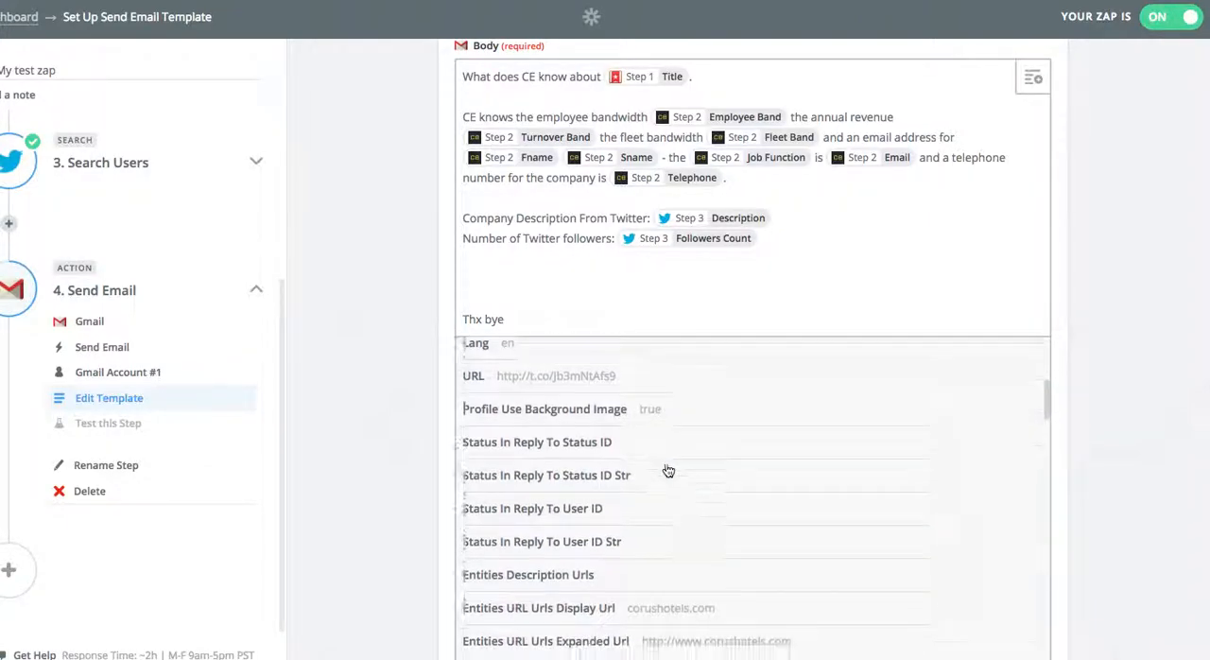
scroll(668, 471, down, 6)
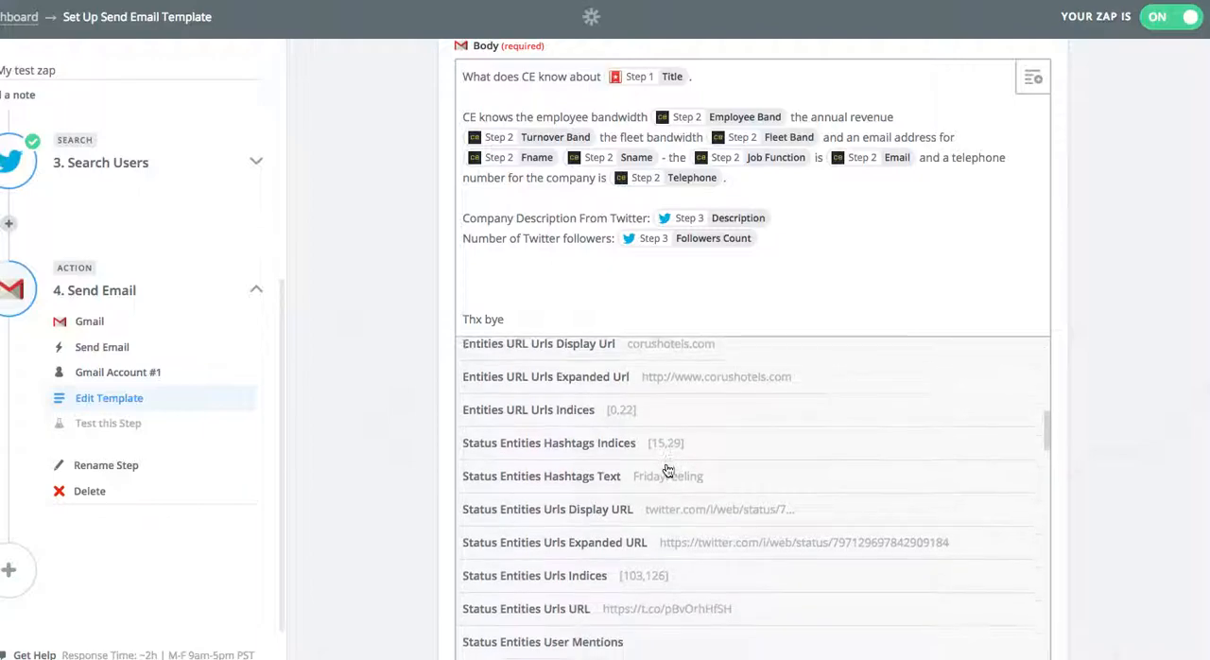
scroll(669, 471, down, 9)
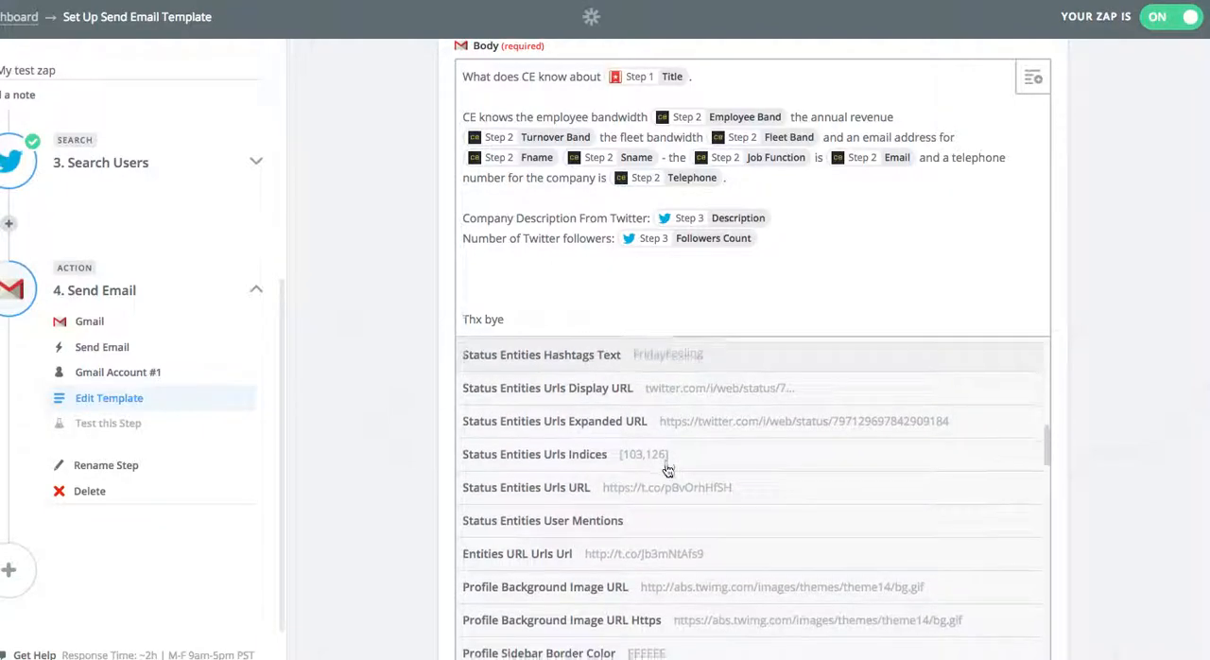
scroll(668, 471, down, 13)
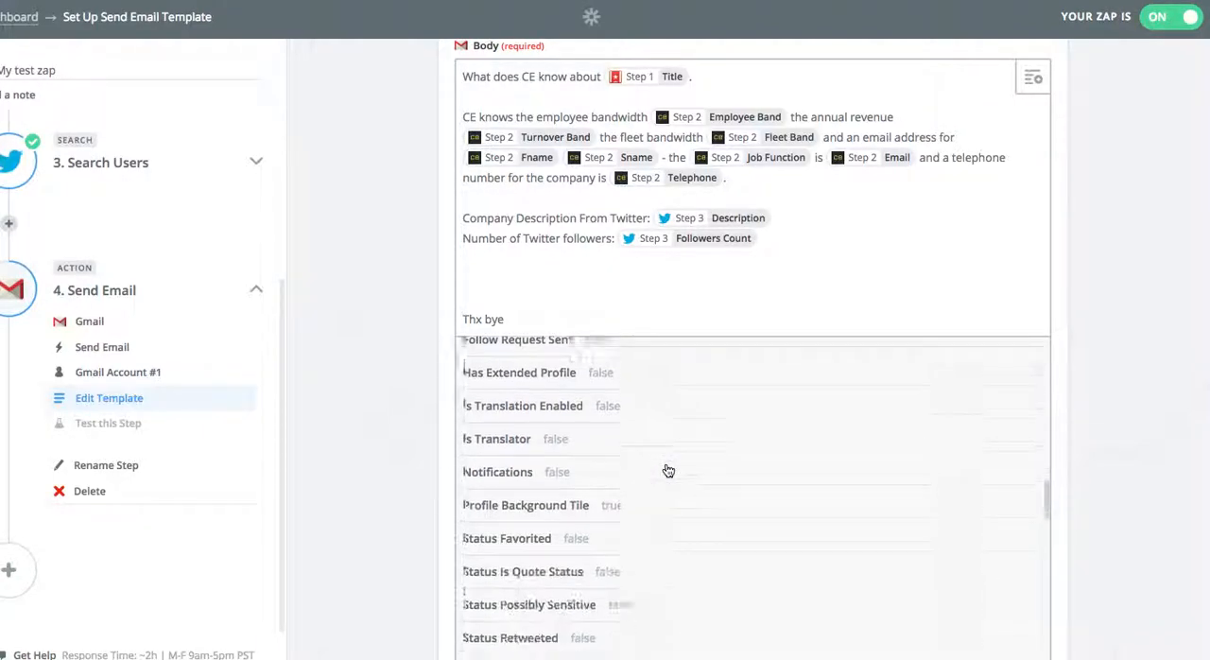
scroll(668, 471, down, 2)
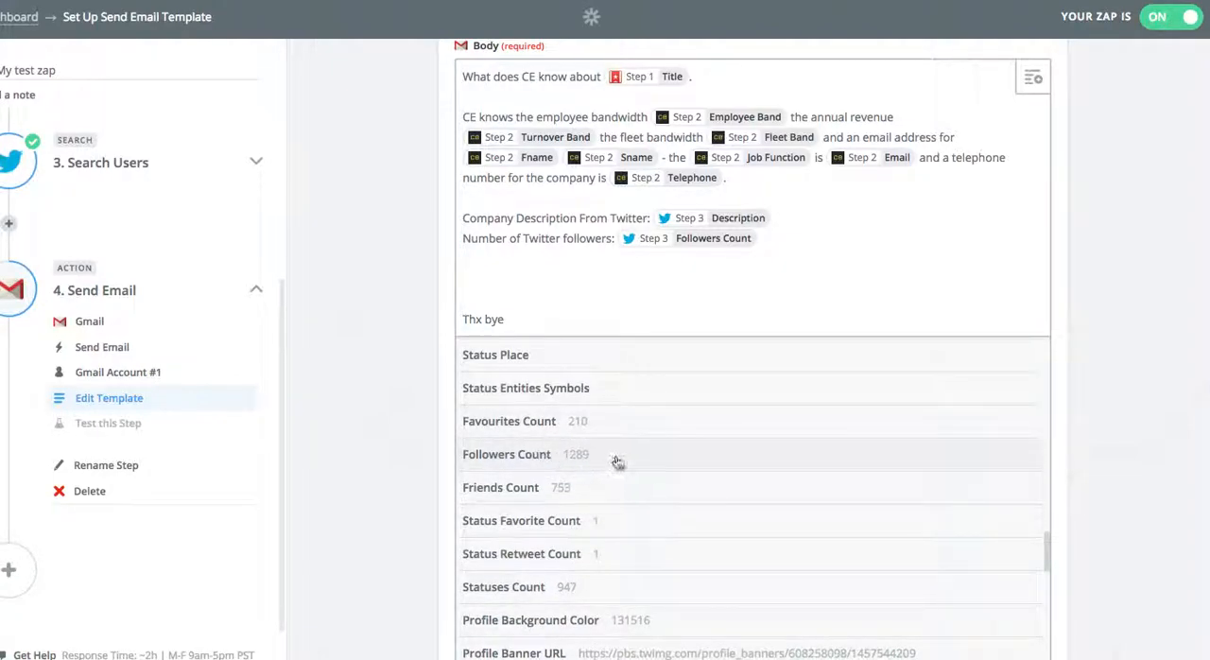
click(391, 354)
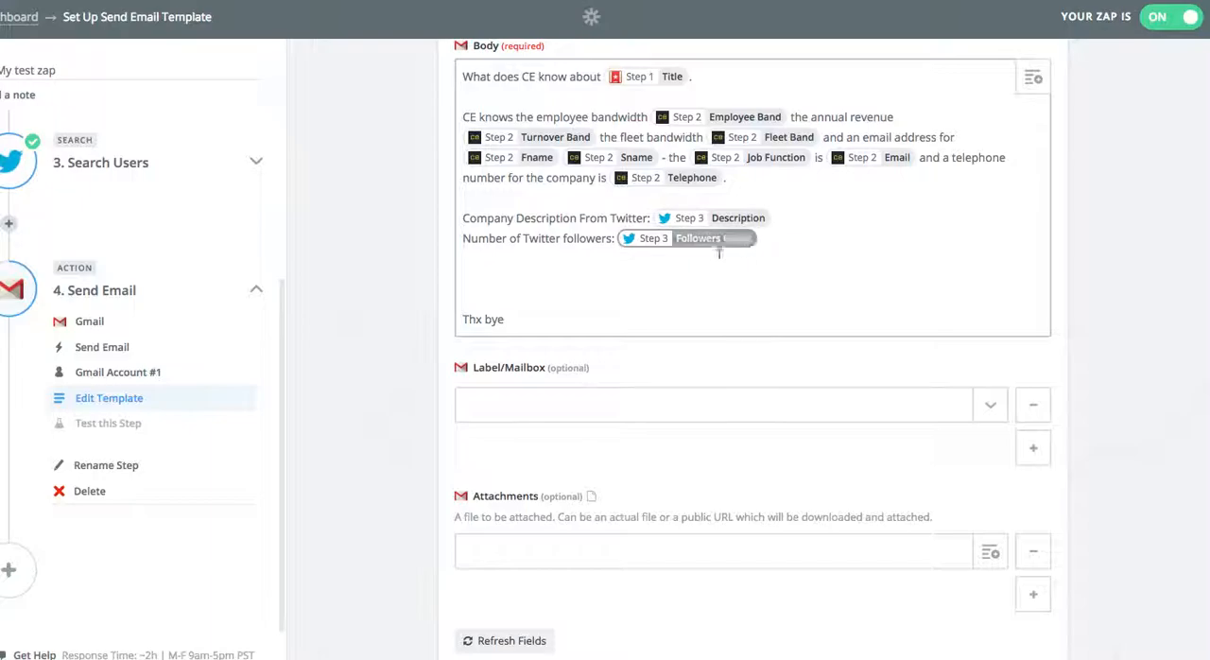
Complete the Send Email step's template and test, and view the Zap on the dashboard.
scroll(437, 326, down, 2)
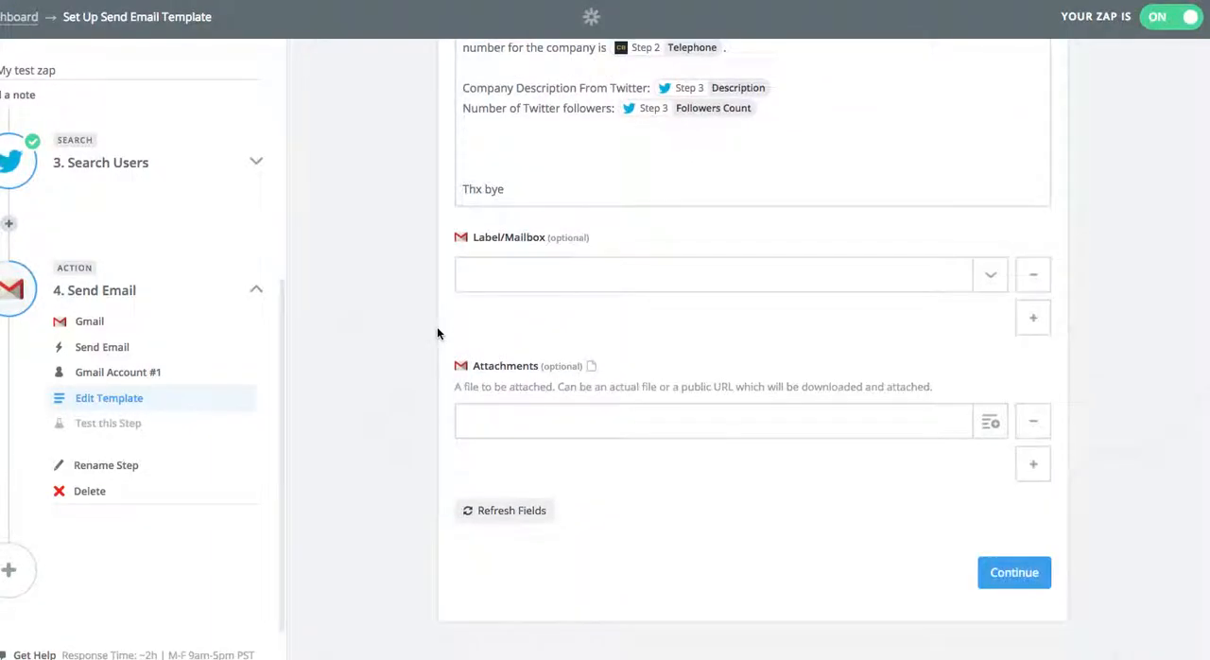
click(1033, 586)
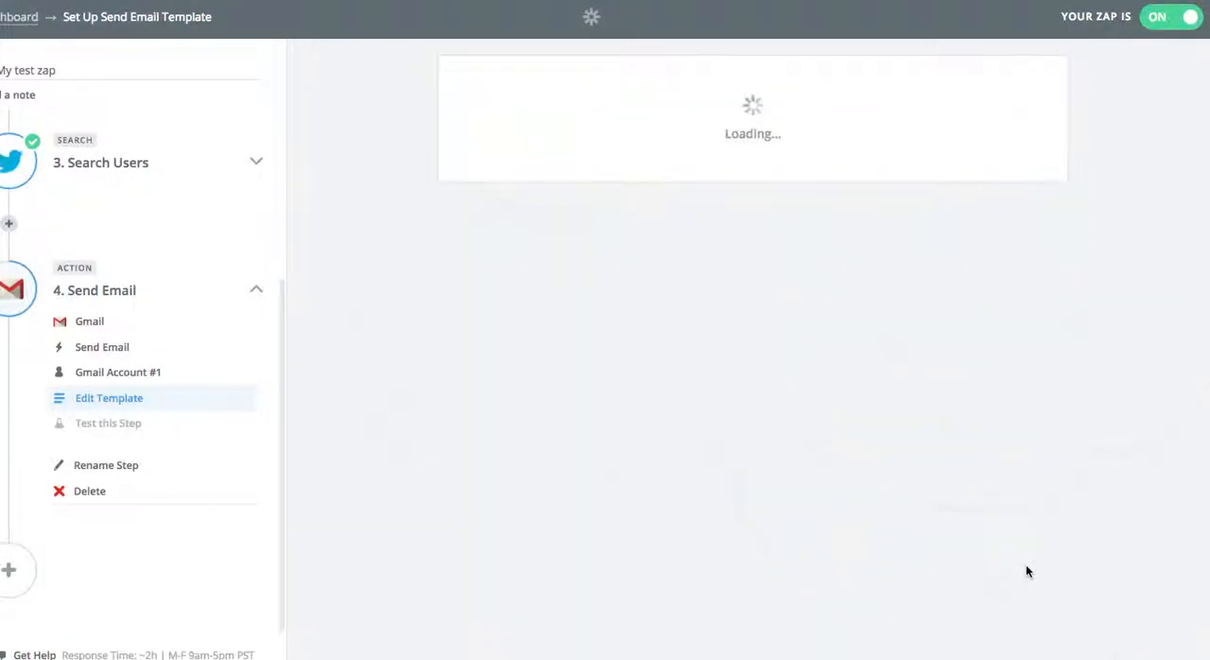
click(1022, 415)
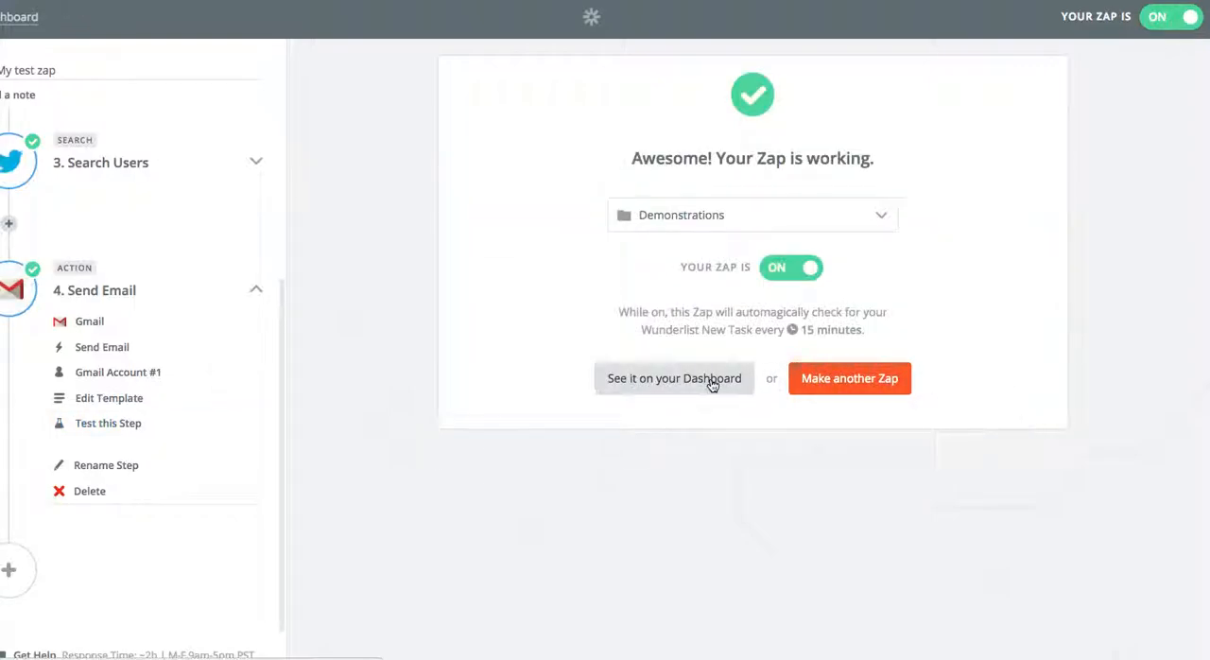
click(712, 380)
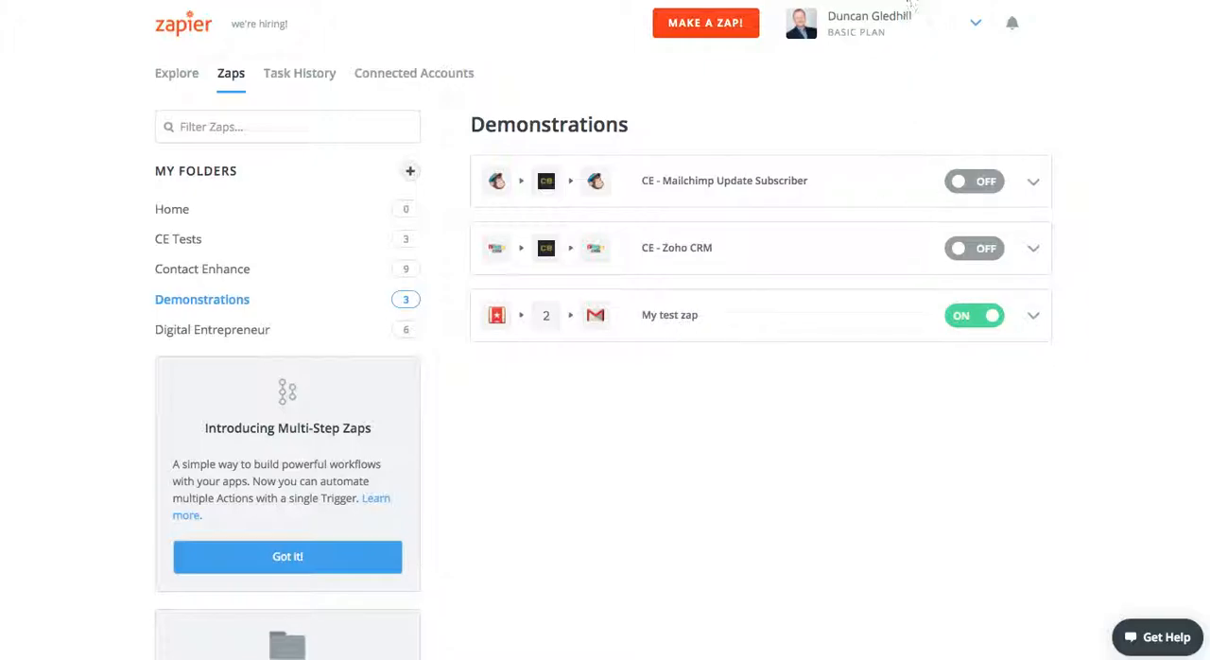
Switch to Wunderlist and add the to-do "emailmovers limited" to the Companies list.
click(976, 1)
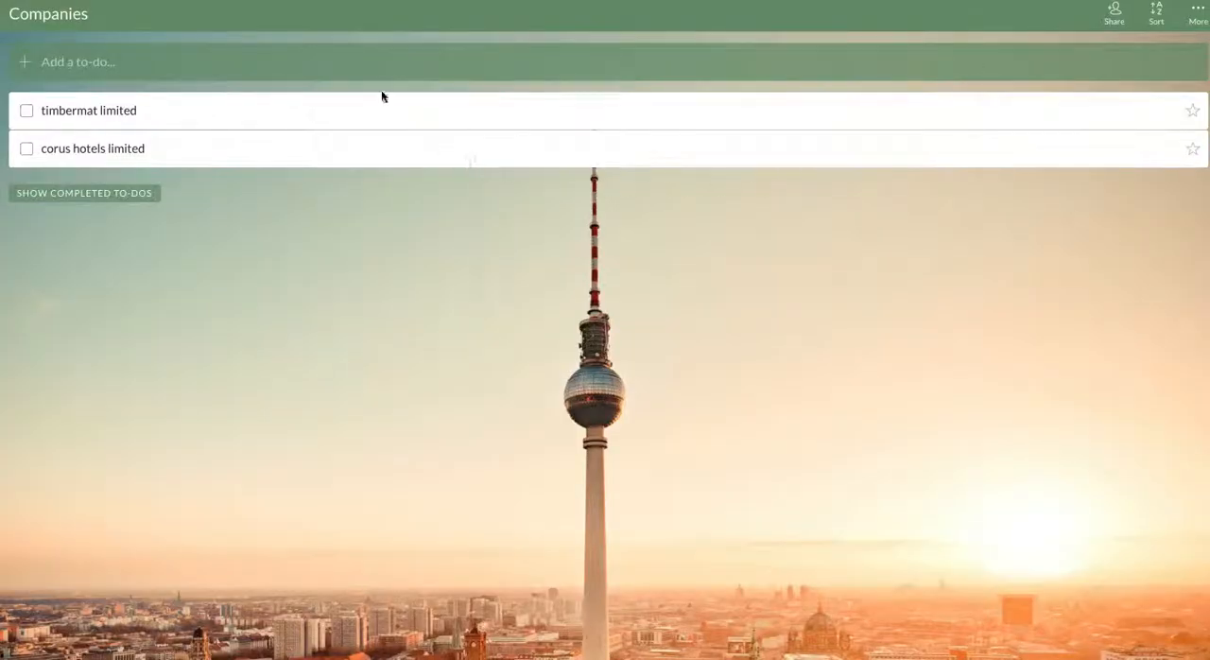
click(371, 58)
text(emailmovers)
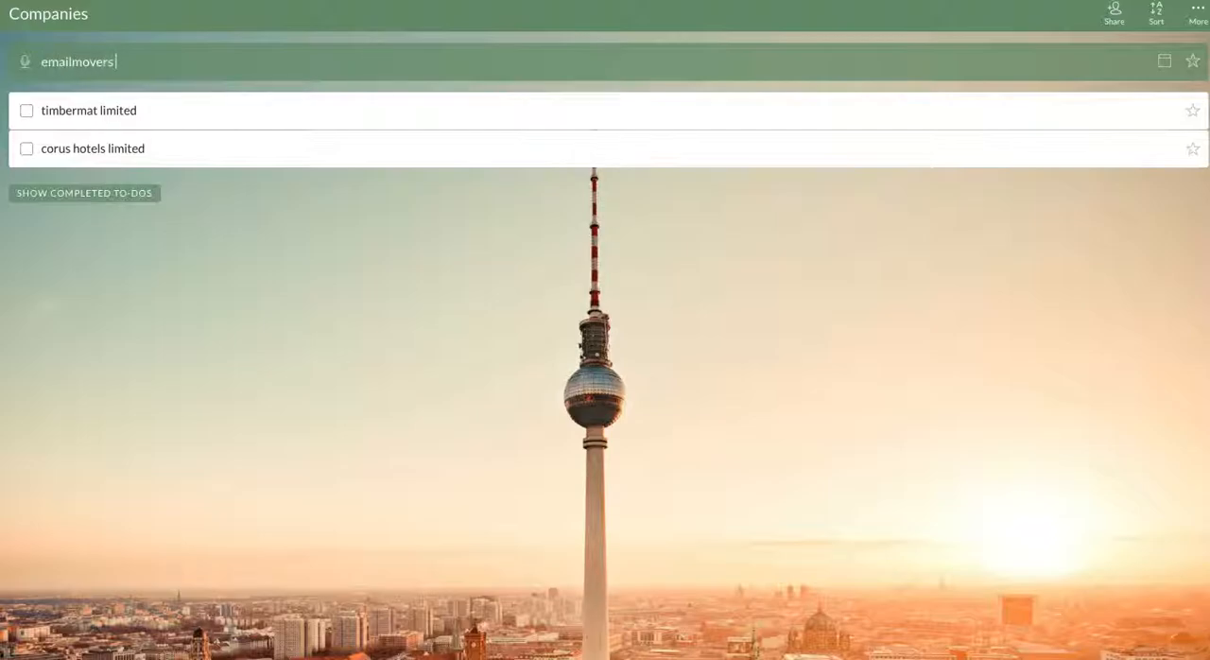
text( limited)
key(Return)
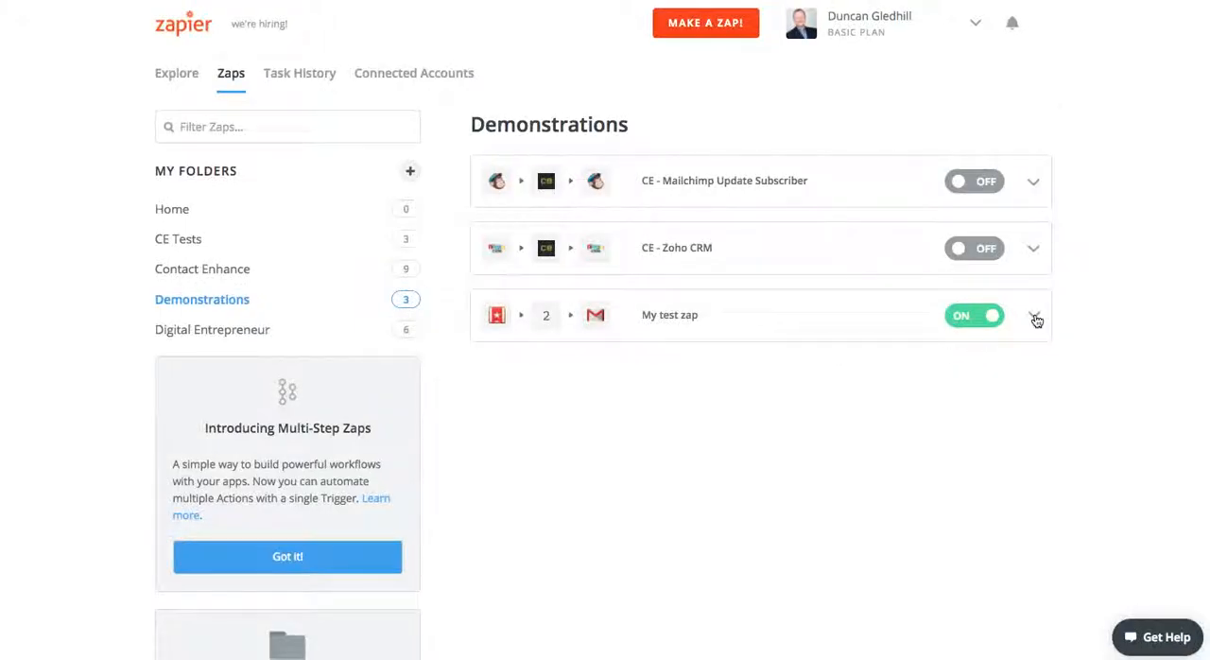
Switch back to Zapier, run "My test zap" manually from the Demonstrations folder and dismiss its status report.
click(1034, 317)
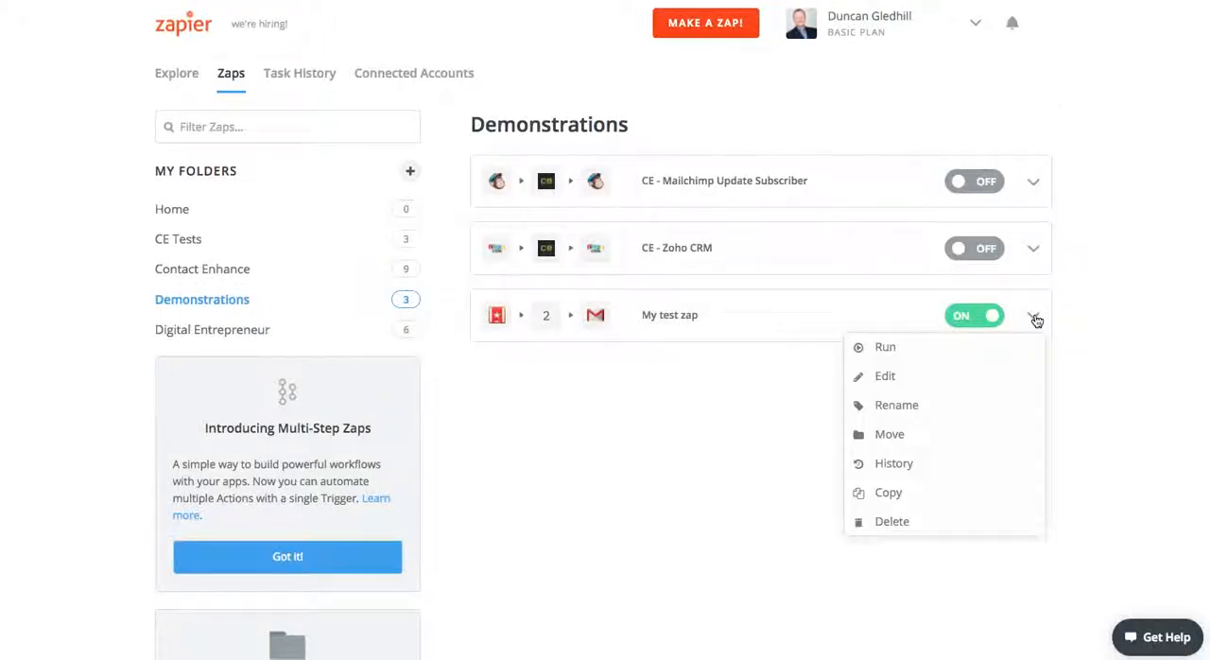
click(913, 350)
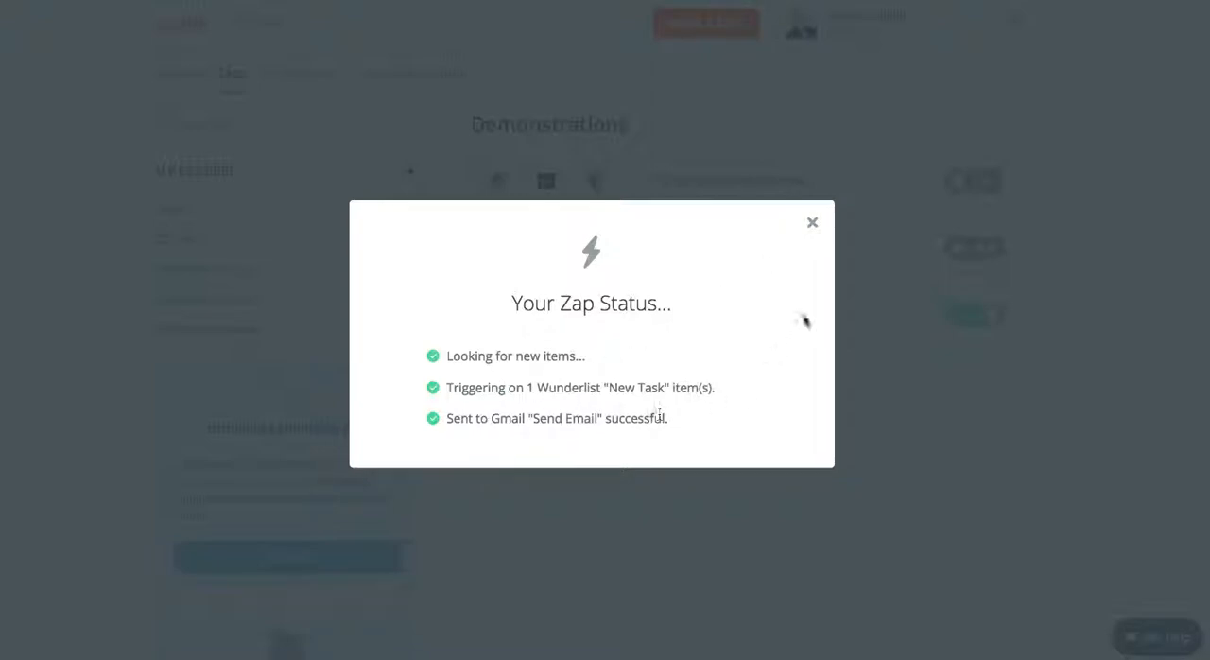
click(812, 222)
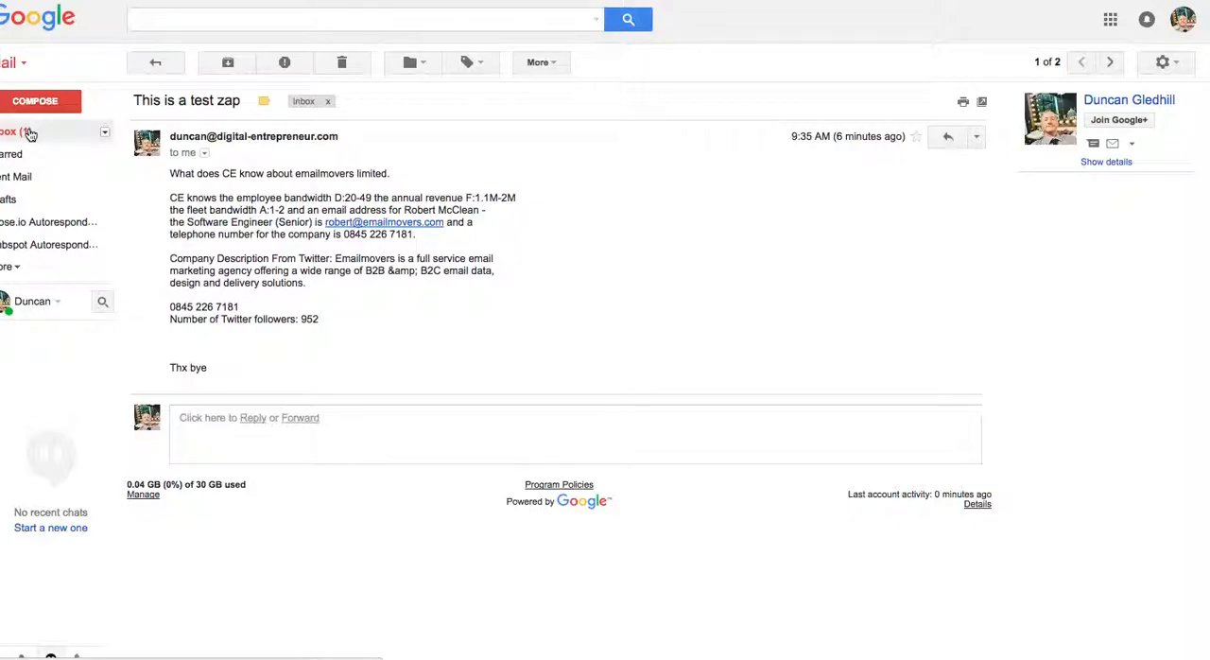
Switch to Gmail and refresh the inbox to check for the email sent by the Zap.
click(29, 132)
click(227, 63)
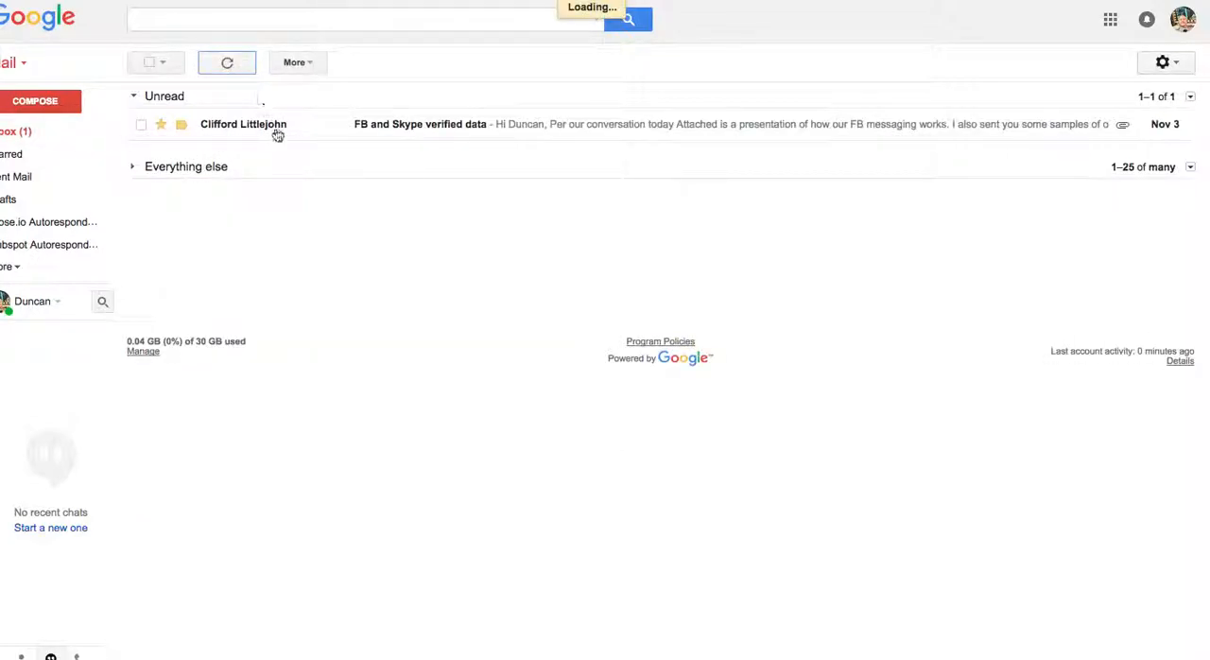
click(20, 268)
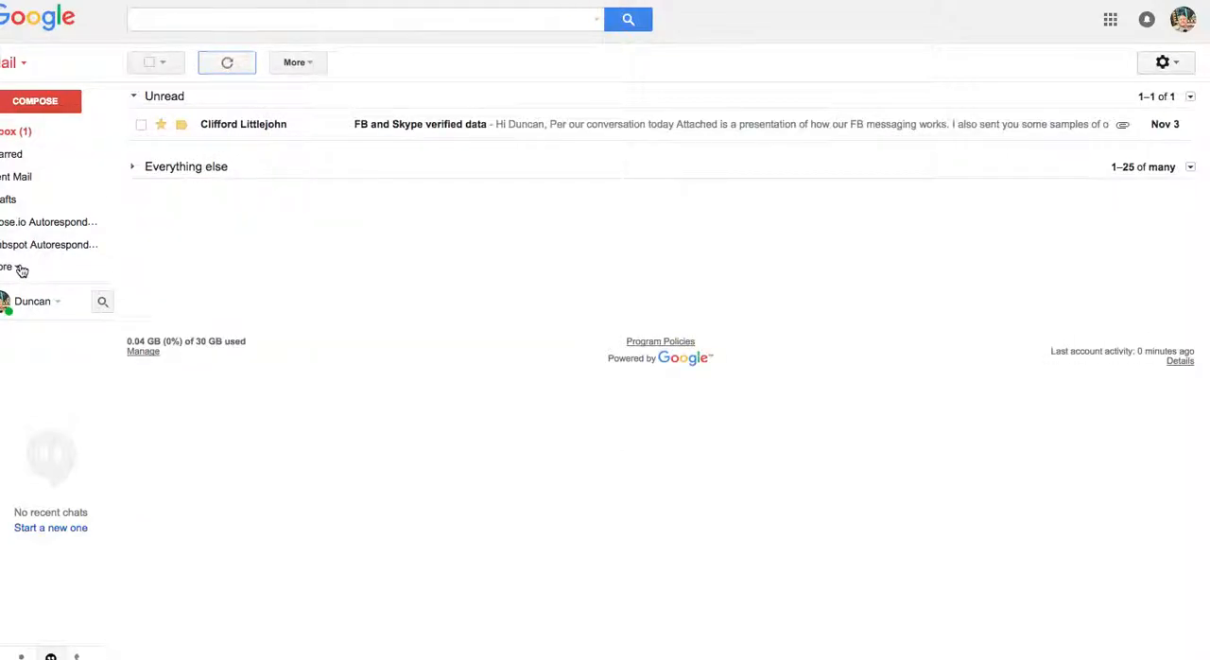
click(44, 131)
click(228, 64)
click(21, 271)
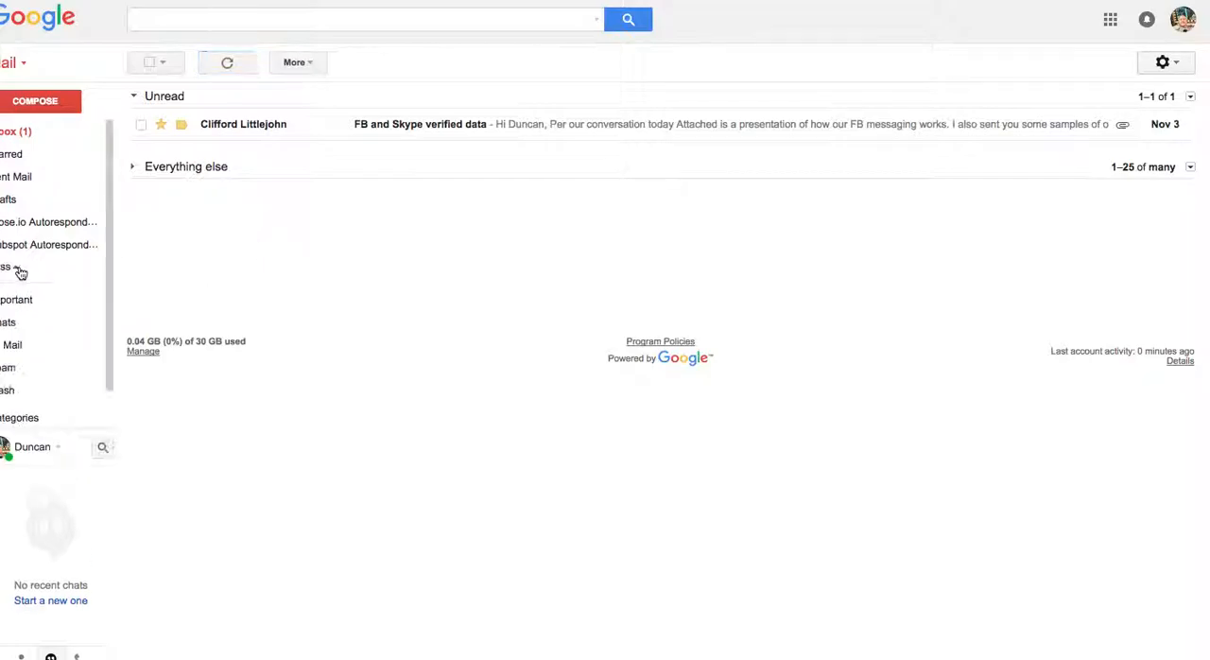
click(28, 373)
click(45, 135)
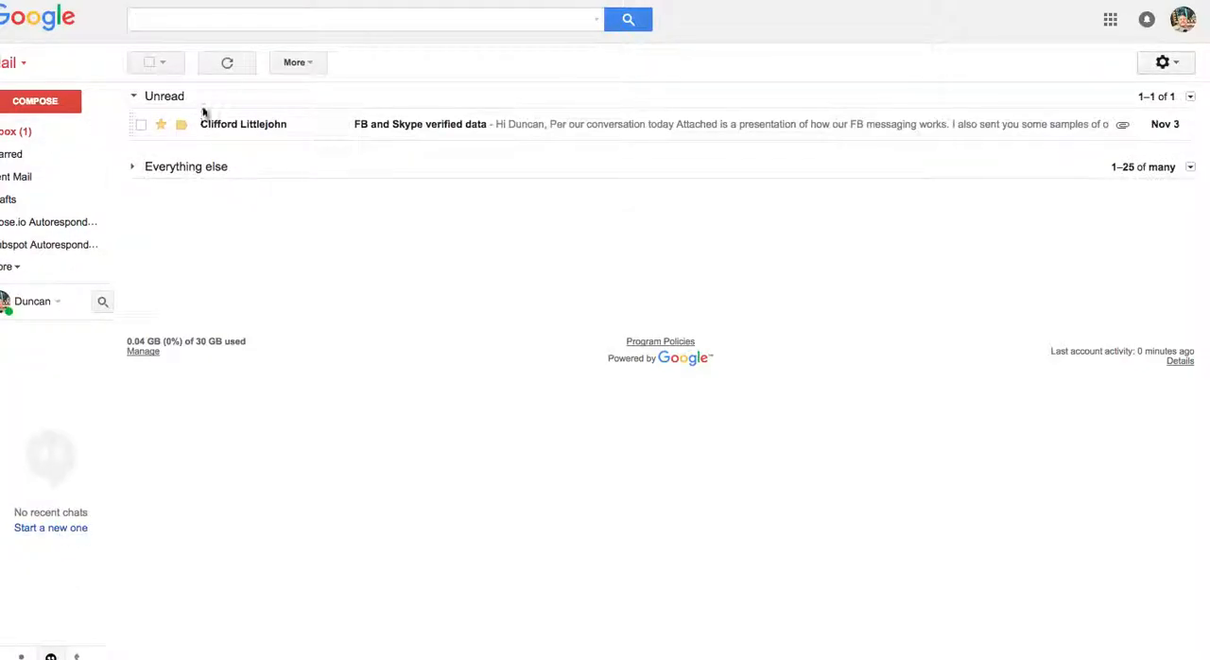
Refresh the inbox, expand the "Everything else" section and open the "This is a test zap" email.
click(228, 64)
click(132, 170)
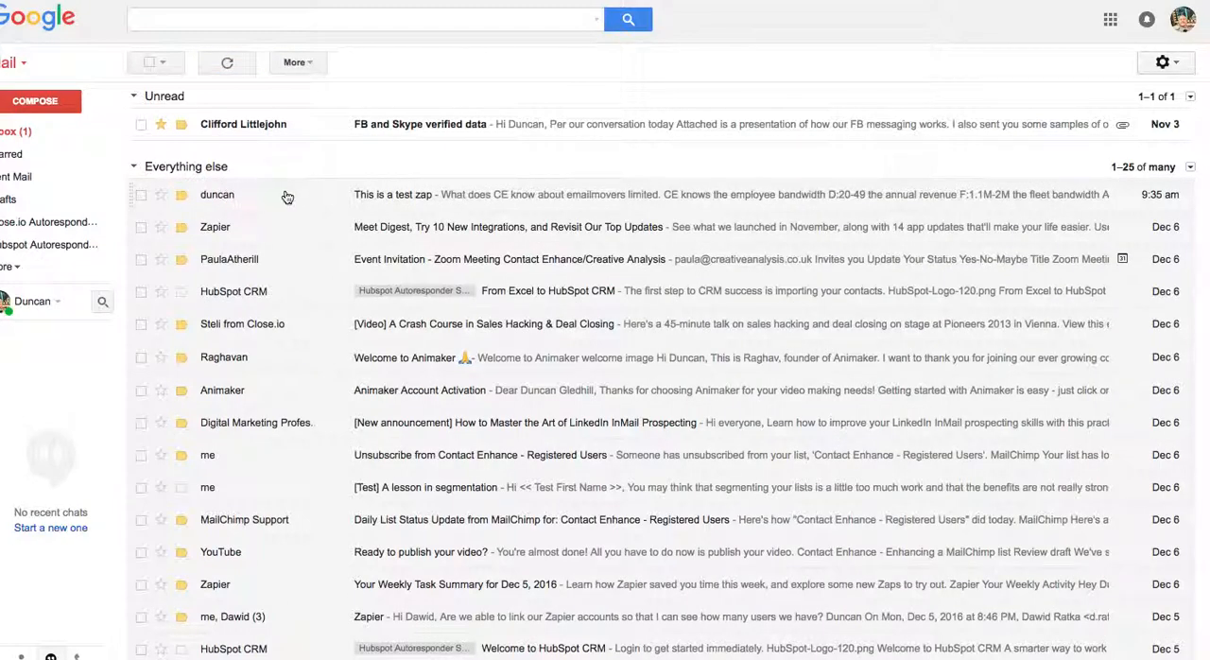
click(288, 196)
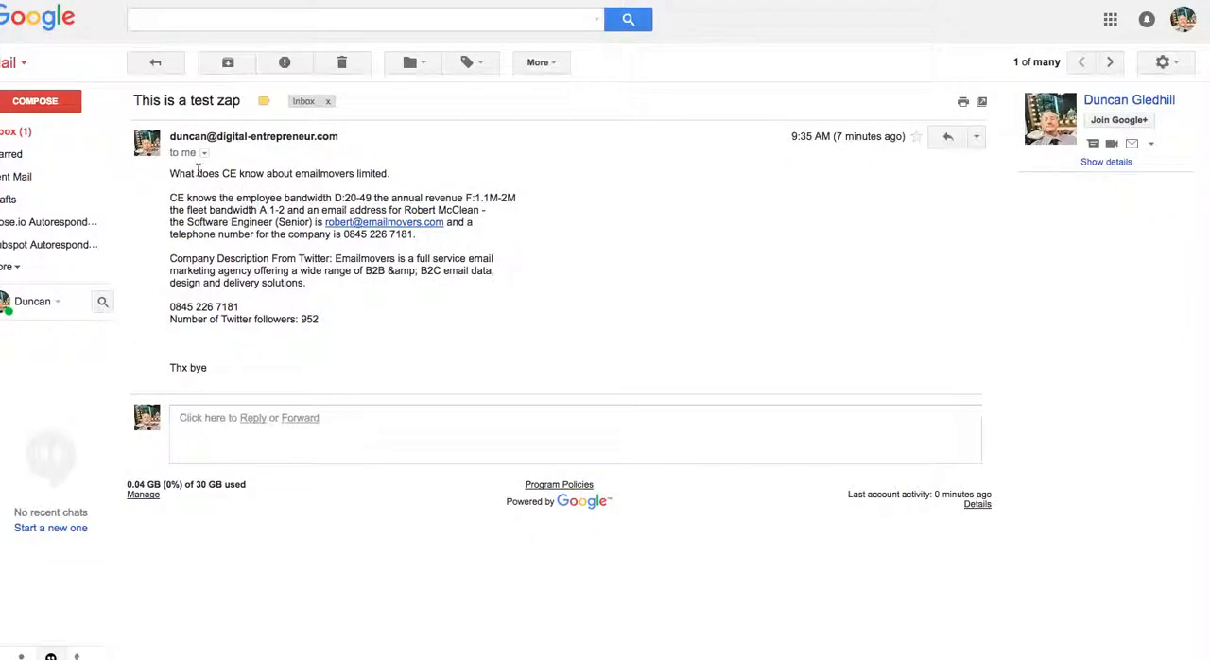